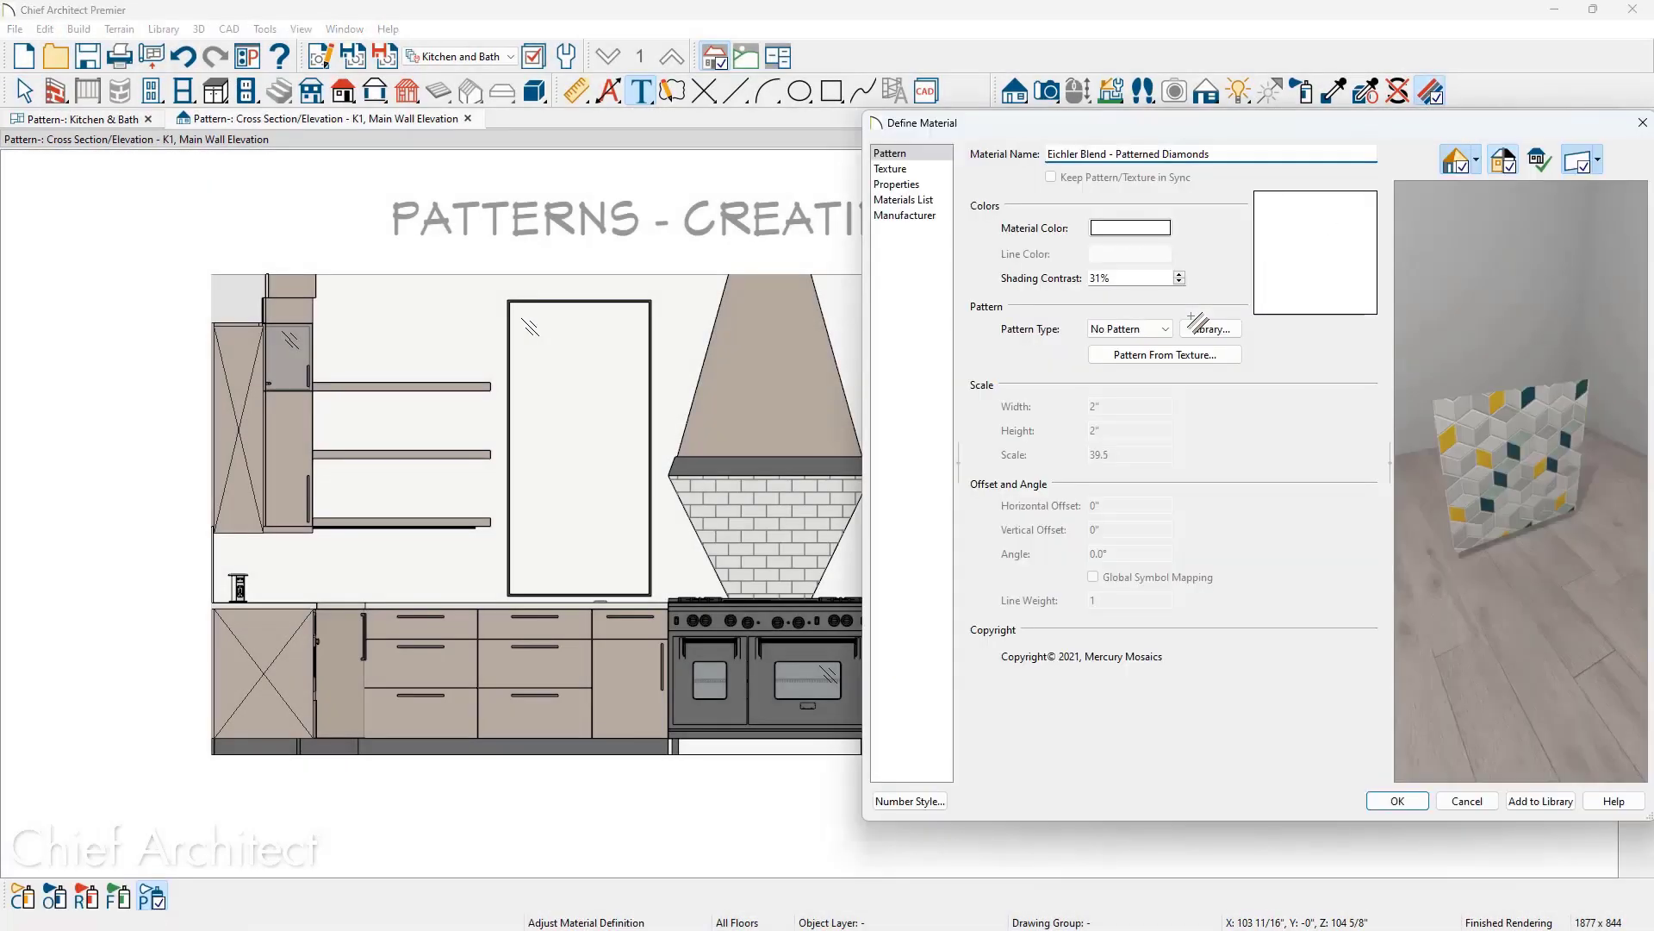
# - Try the Herringbone and Bevel Shingle patterns, then derive a pattern from the Eichler Blend texture
pyautogui.click(1168, 326)
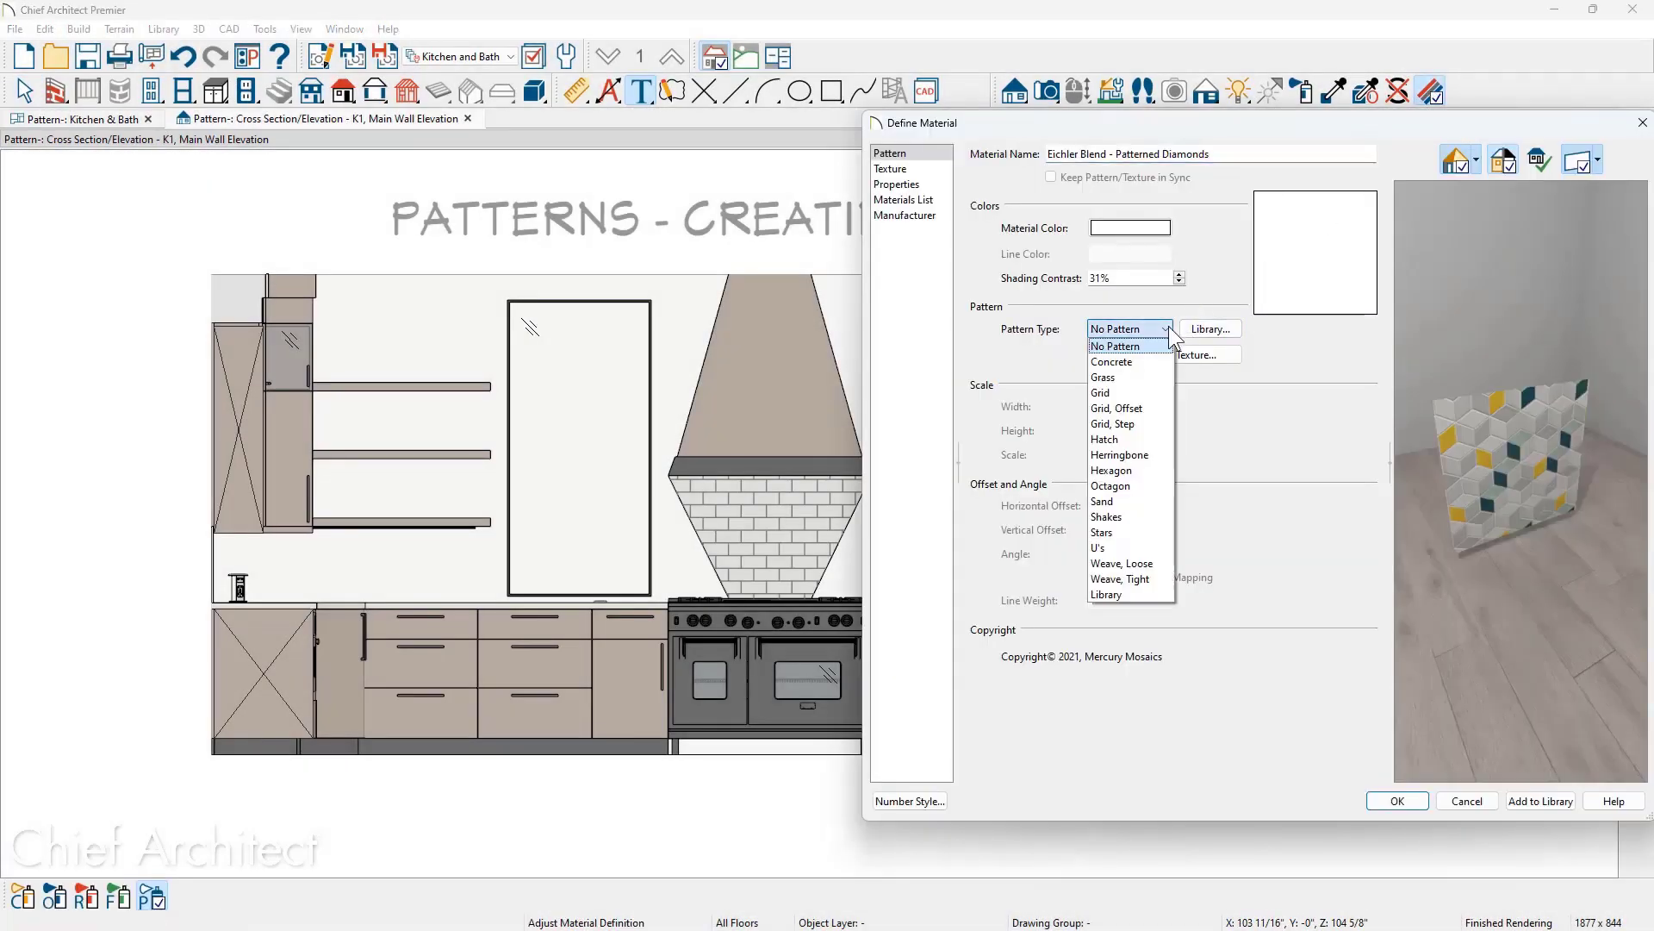
pyautogui.click(1149, 455)
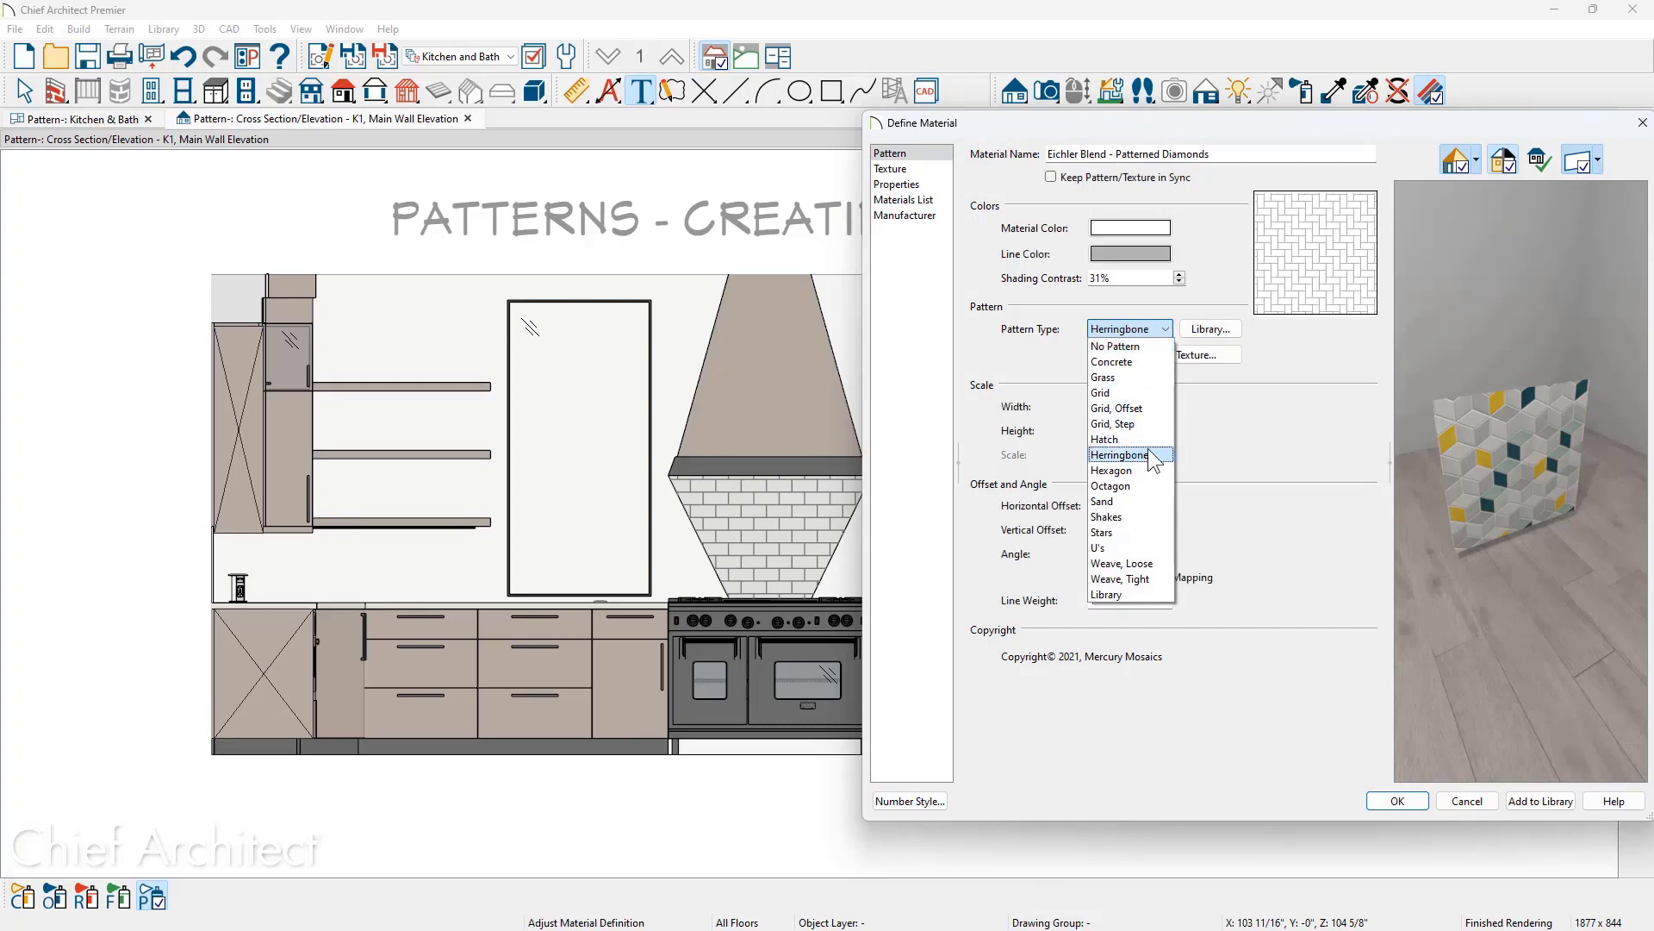
pyautogui.click(1213, 334)
pyautogui.doubleClick(957, 613)
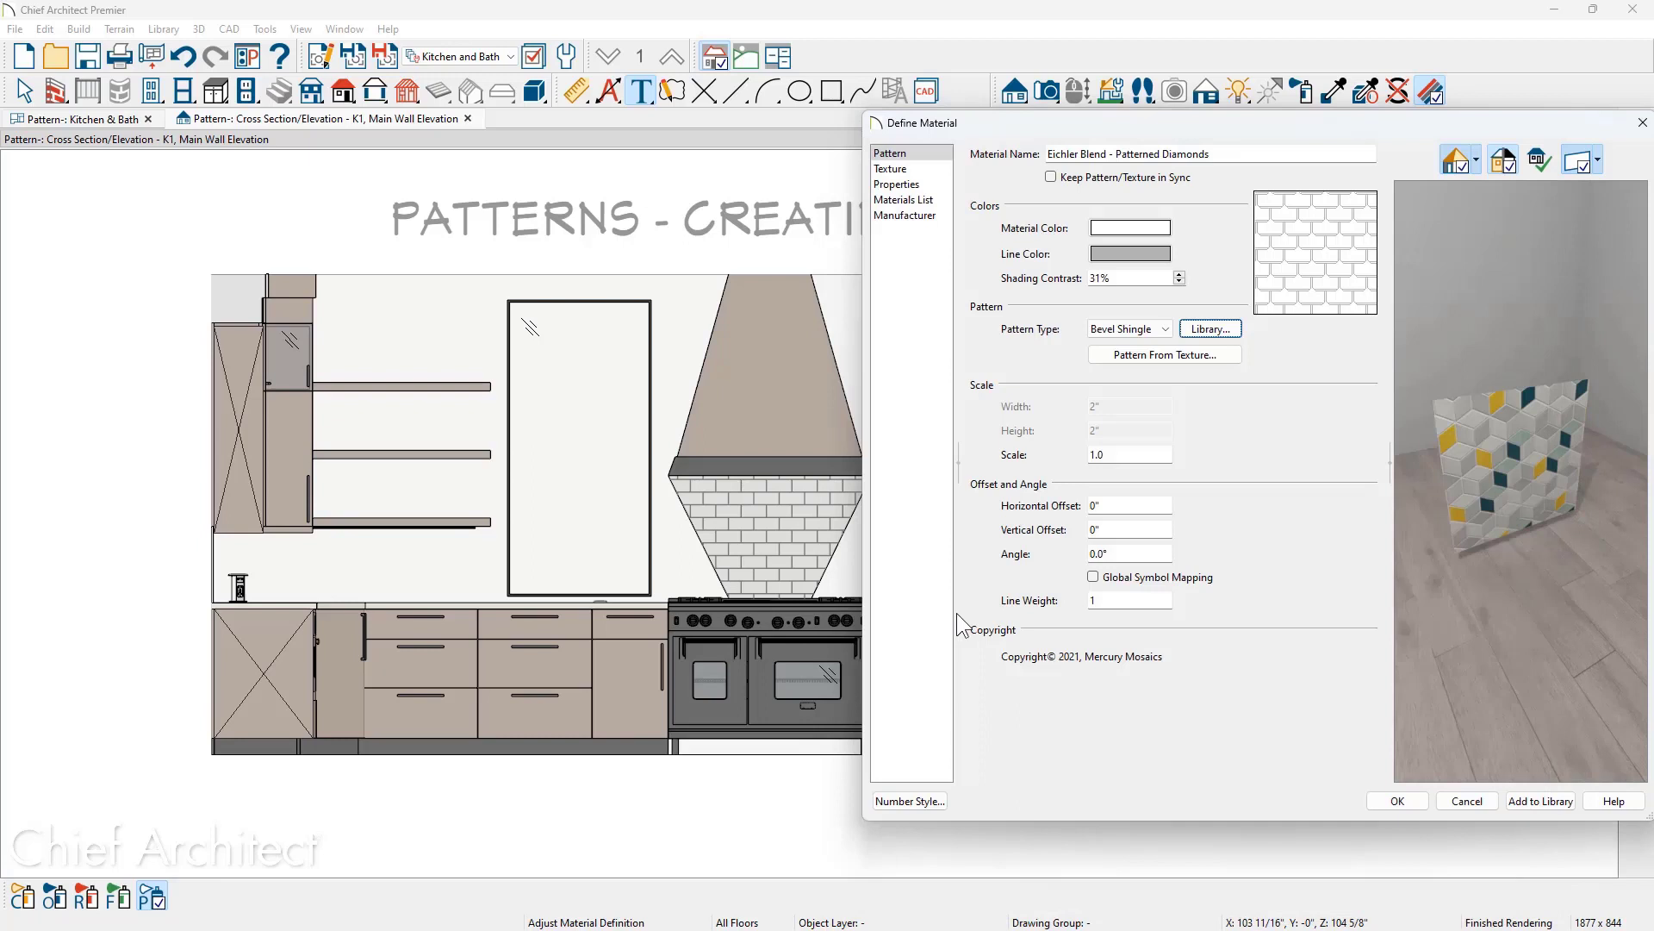
pyautogui.click(1142, 357)
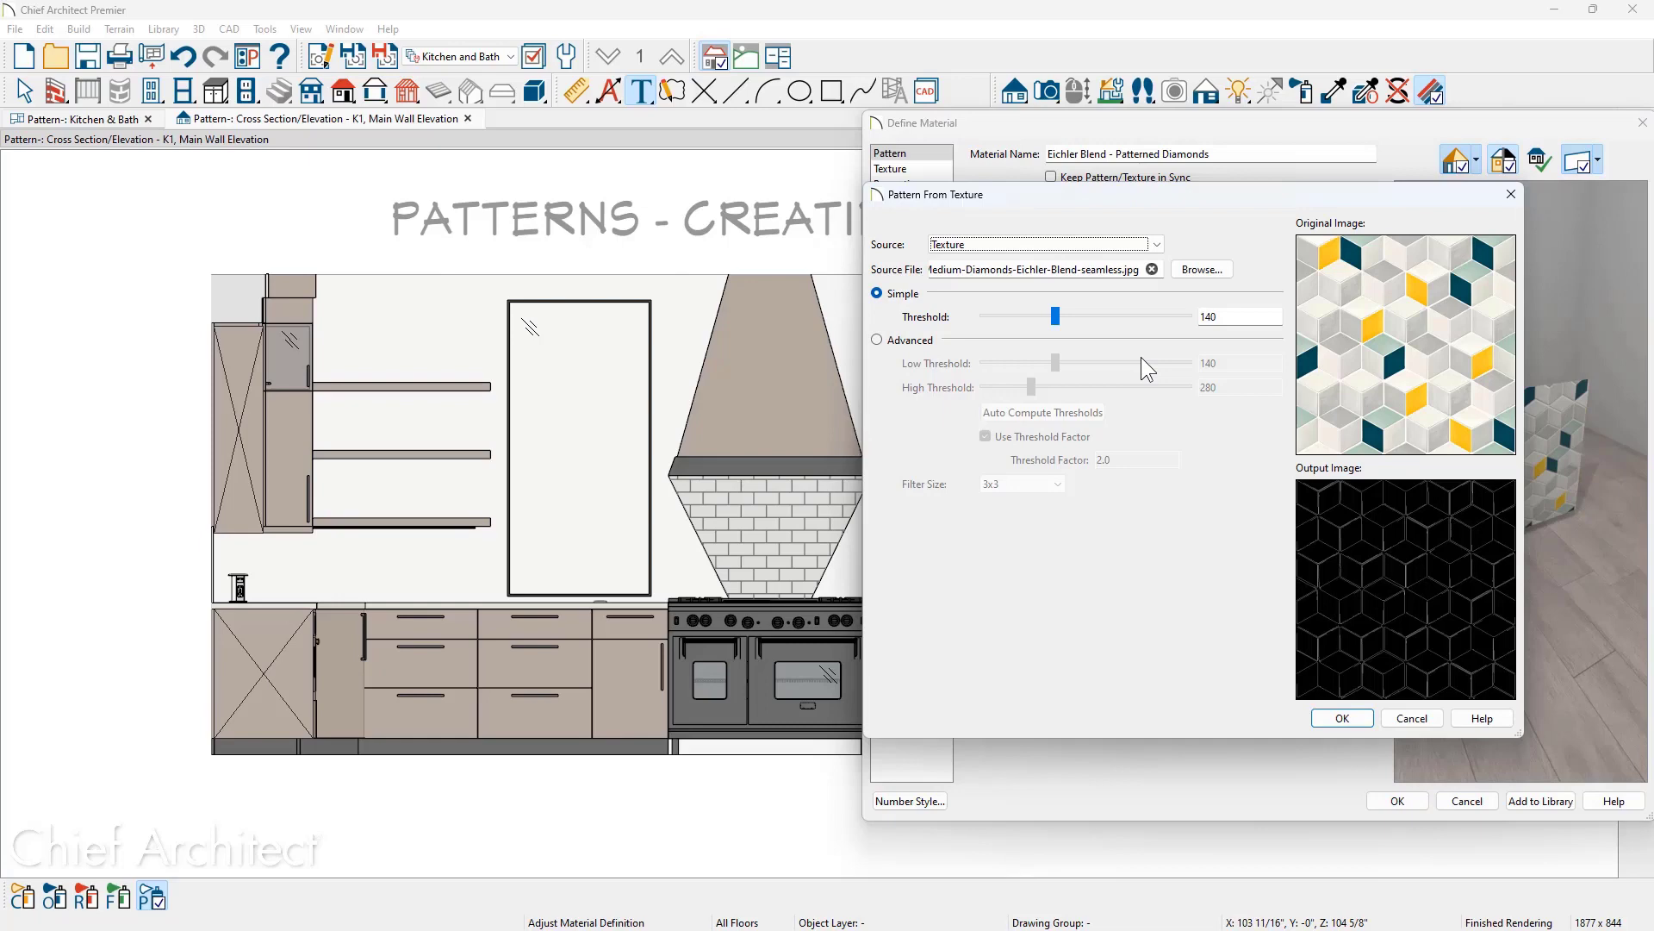
# - Accept the texture-traced diamond pattern so it shows on the main wall elevation backsplash
pyautogui.press('Return')
pyautogui.press('Return')
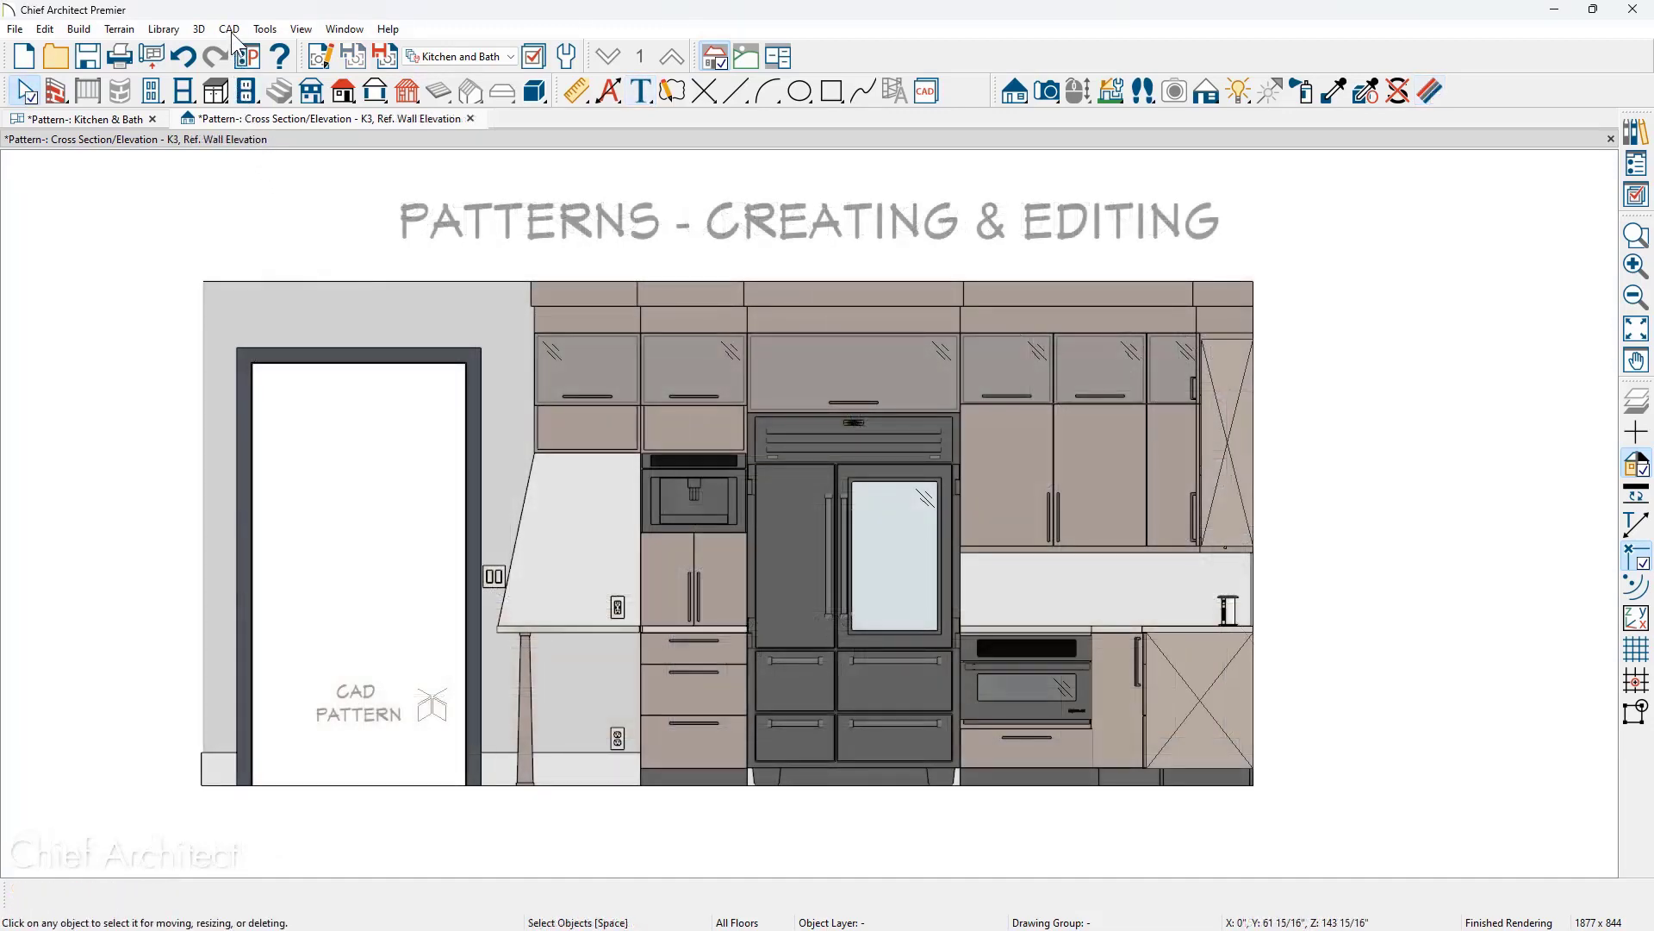
# - Create a new library pattern named 'Bubbles' with the 12" repeat size
pyautogui.click(229, 30)
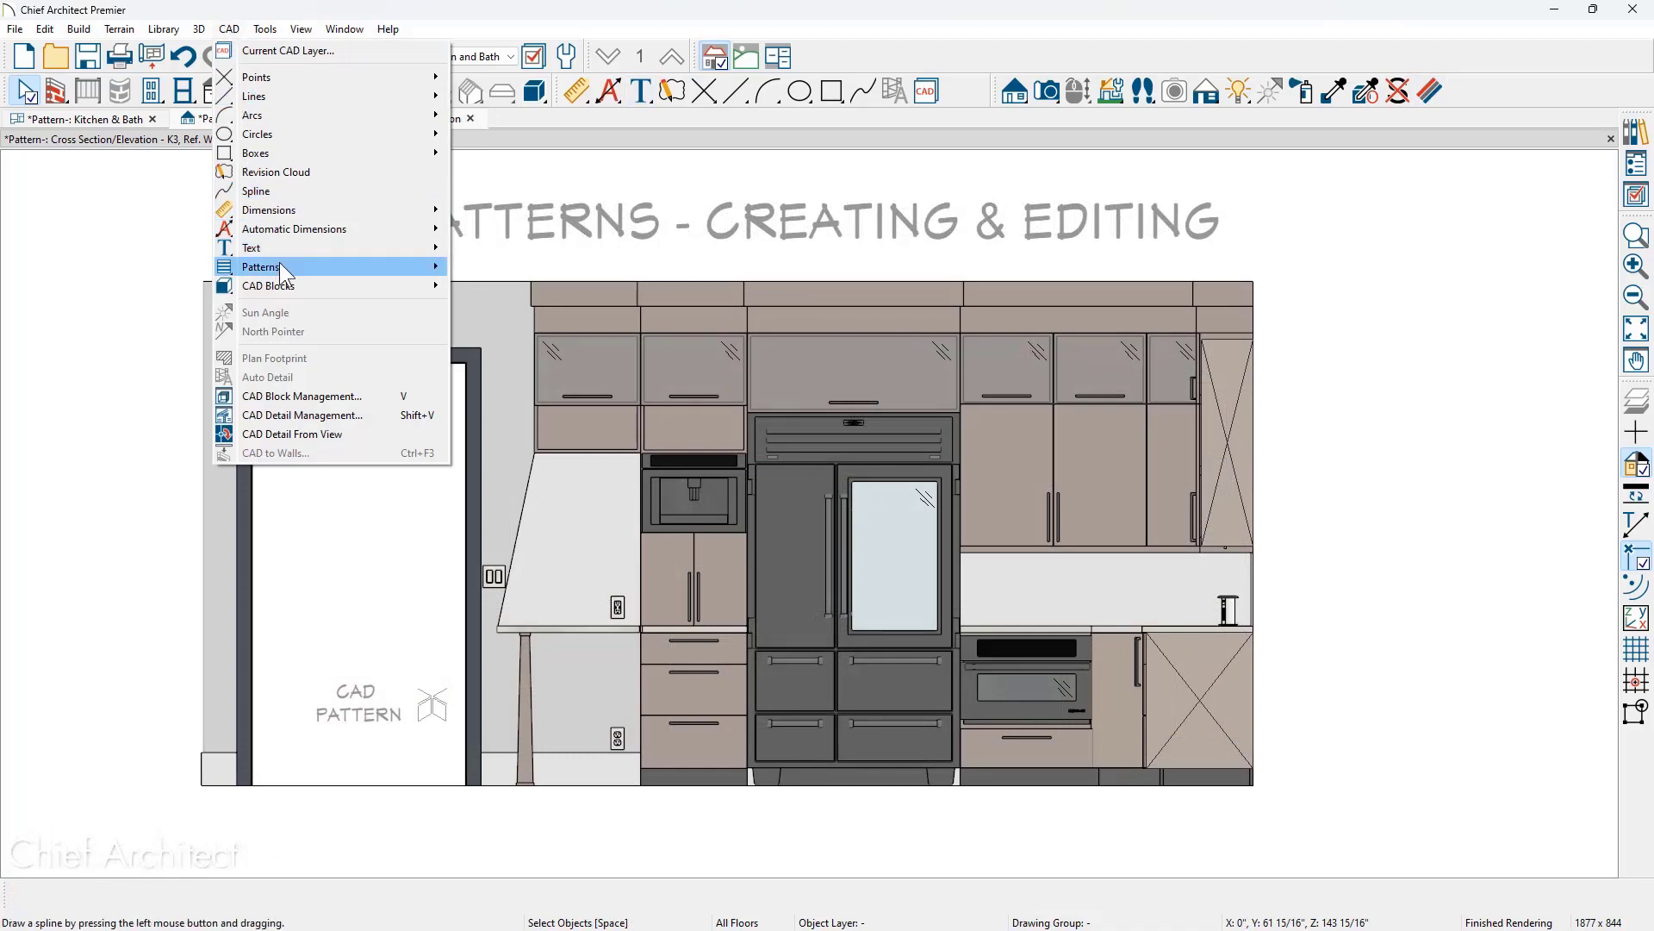
pyautogui.moveTo(341, 271)
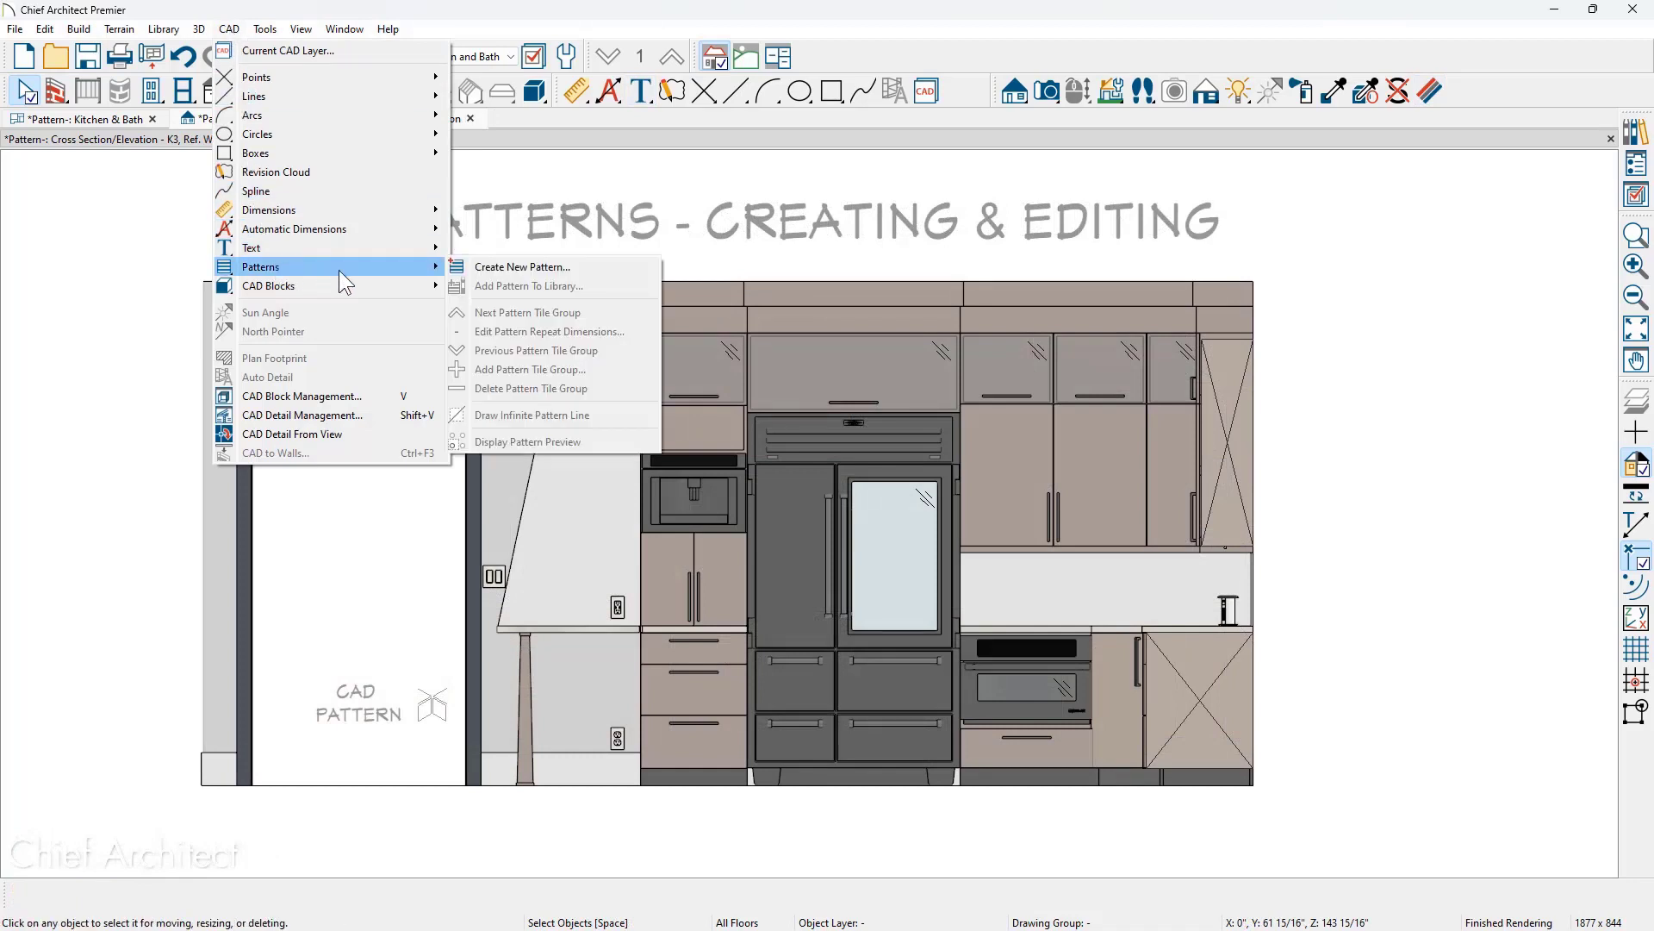
pyautogui.click(582, 265)
pyautogui.write('Bubbles')
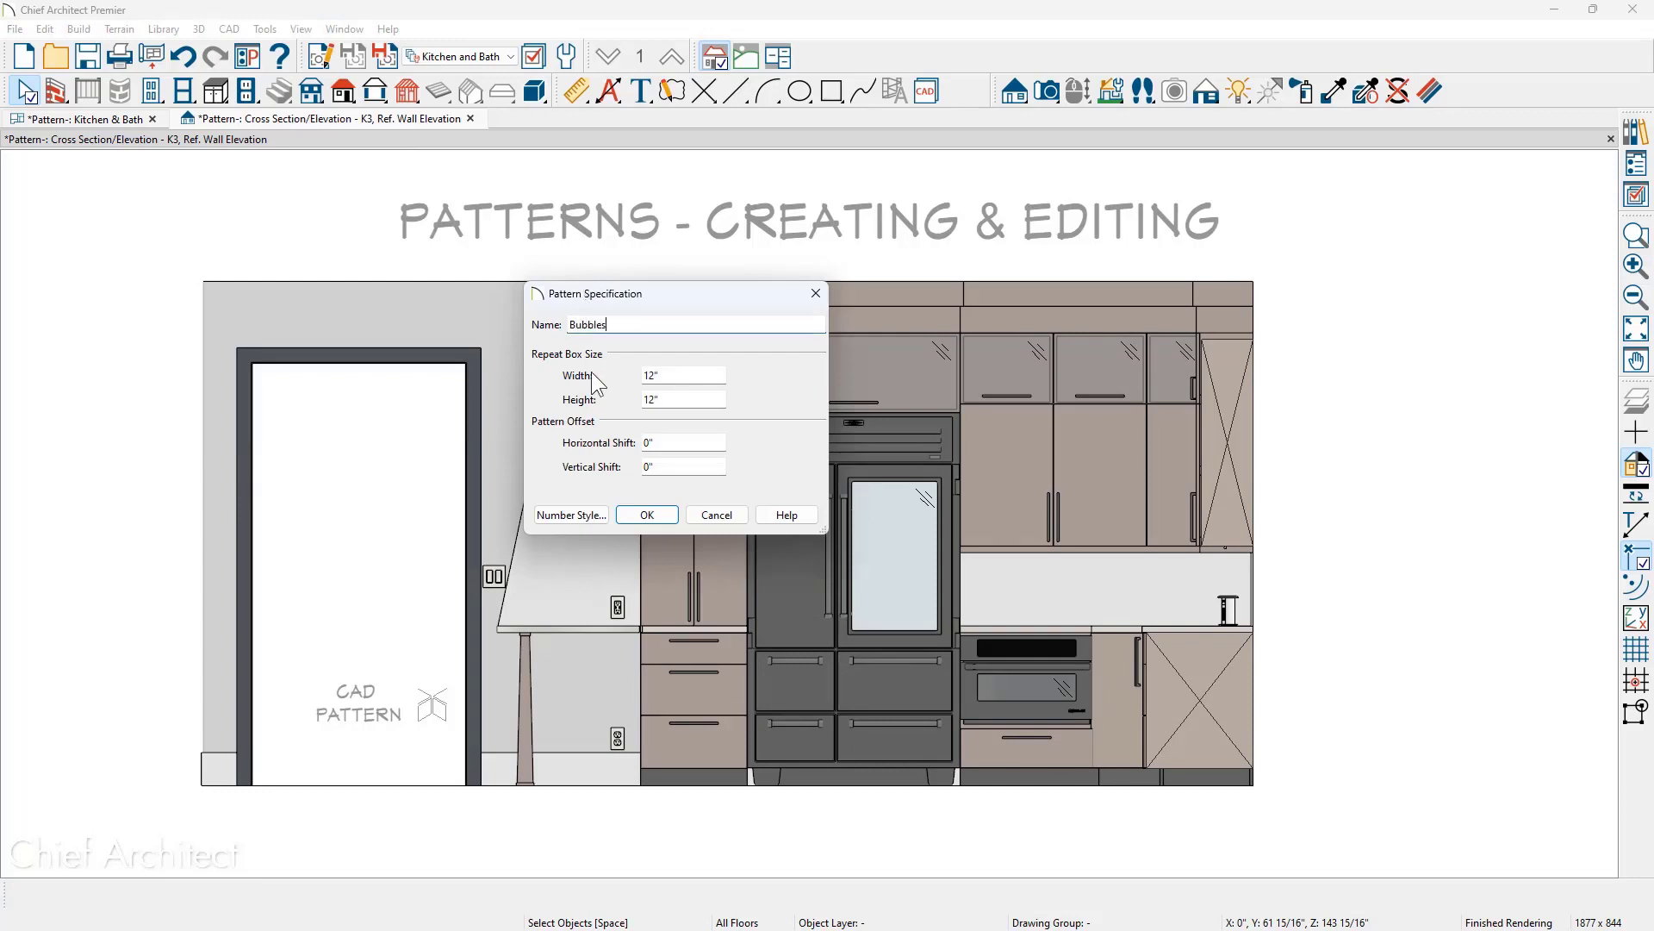
pyautogui.click(648, 515)
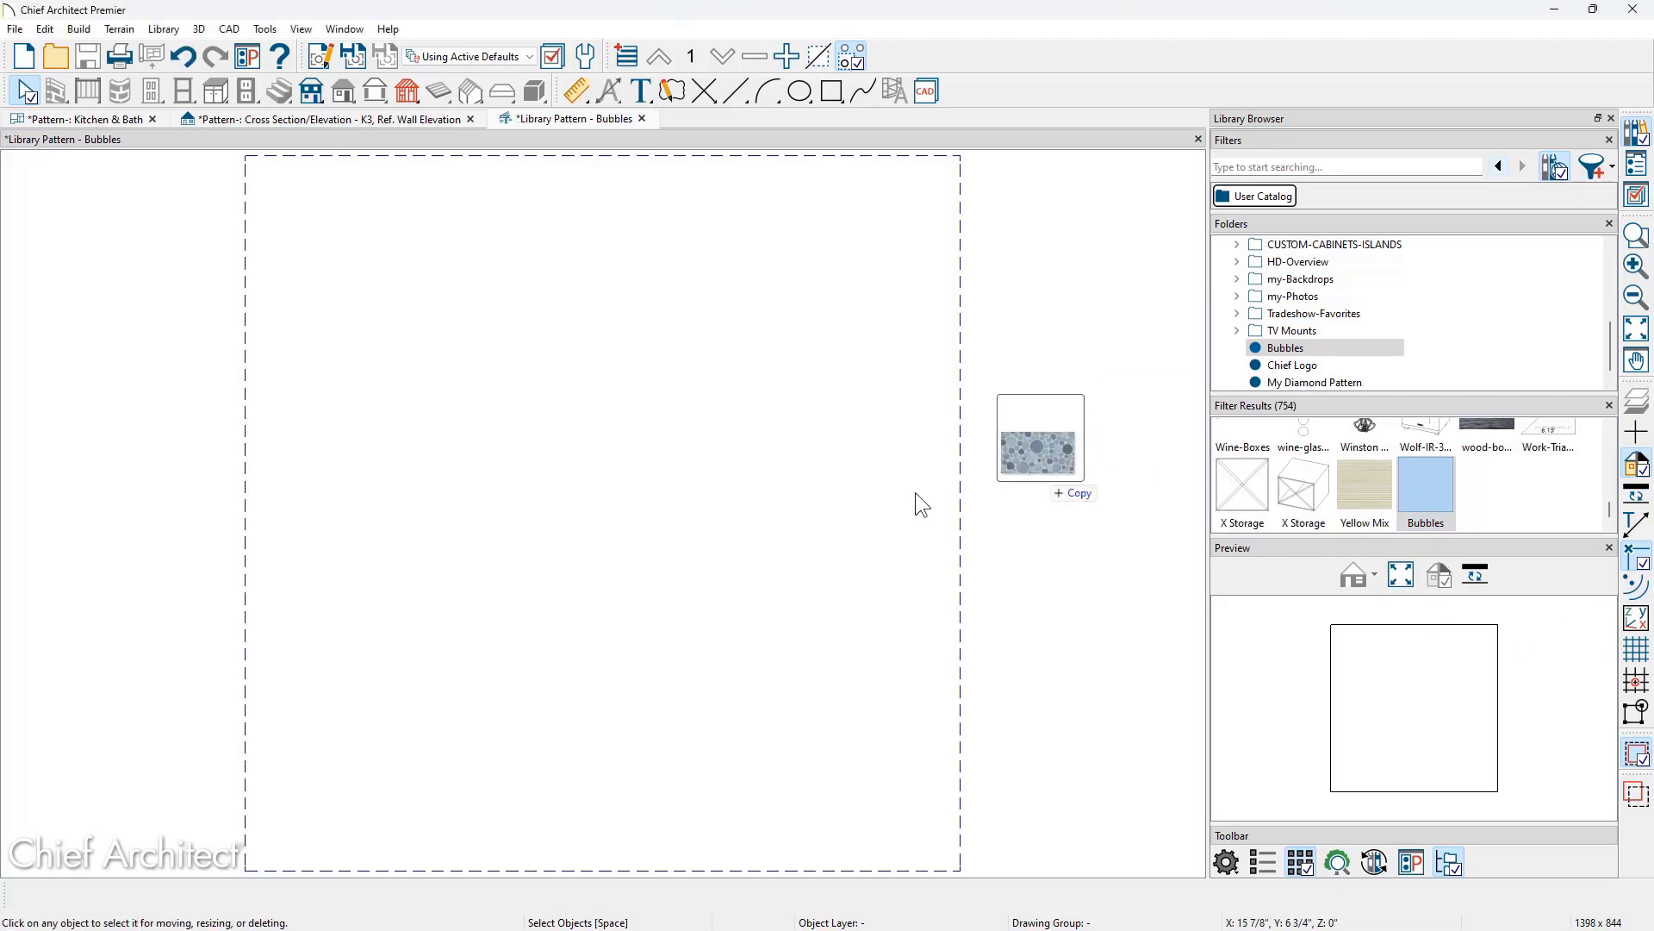
# - Drop the blue bubble tile photo into the Bubbles pattern drawing area
pyautogui.click(618, 530)
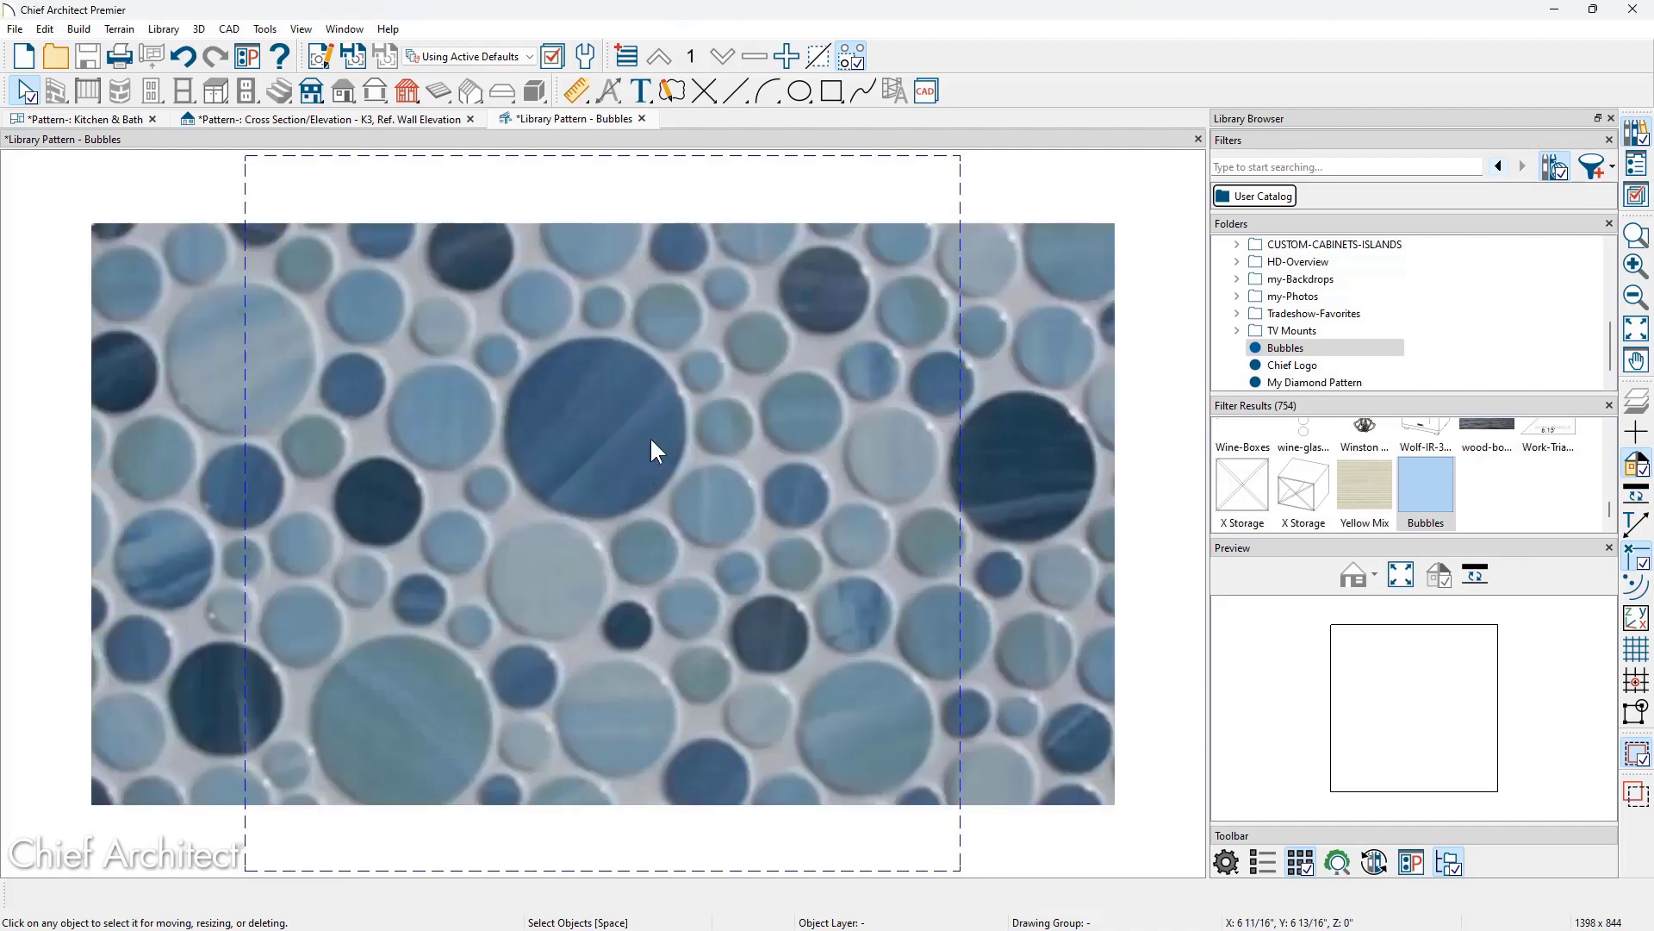
# - Trace eight circles over the bubbles in the tile photo
pyautogui.click(800, 90)
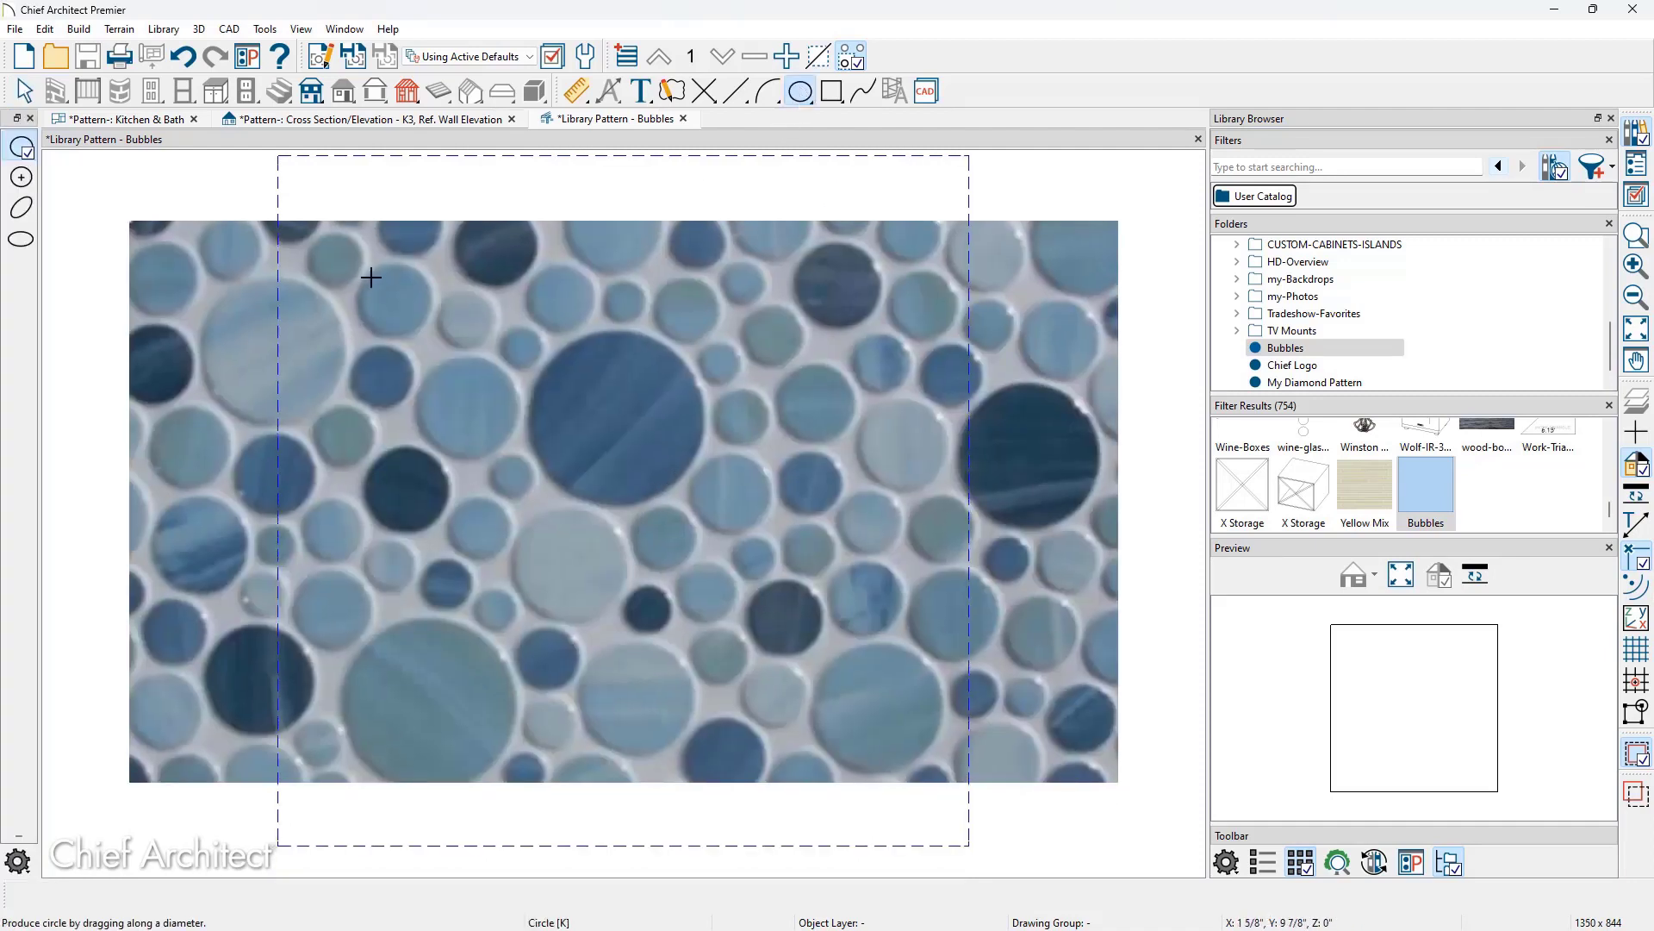
pyautogui.moveTo(370, 271); pyautogui.dragTo(421, 324)
pyautogui.moveTo(441, 363); pyautogui.dragTo(494, 453)
pyautogui.moveTo(560, 342)
pyautogui.mouseDown()
pyautogui.moveTo(674, 485)
pyautogui.moveTo(756, 525)
pyautogui.mouseUp()
pyautogui.moveTo(829, 662); pyautogui.dragTo(922, 754)
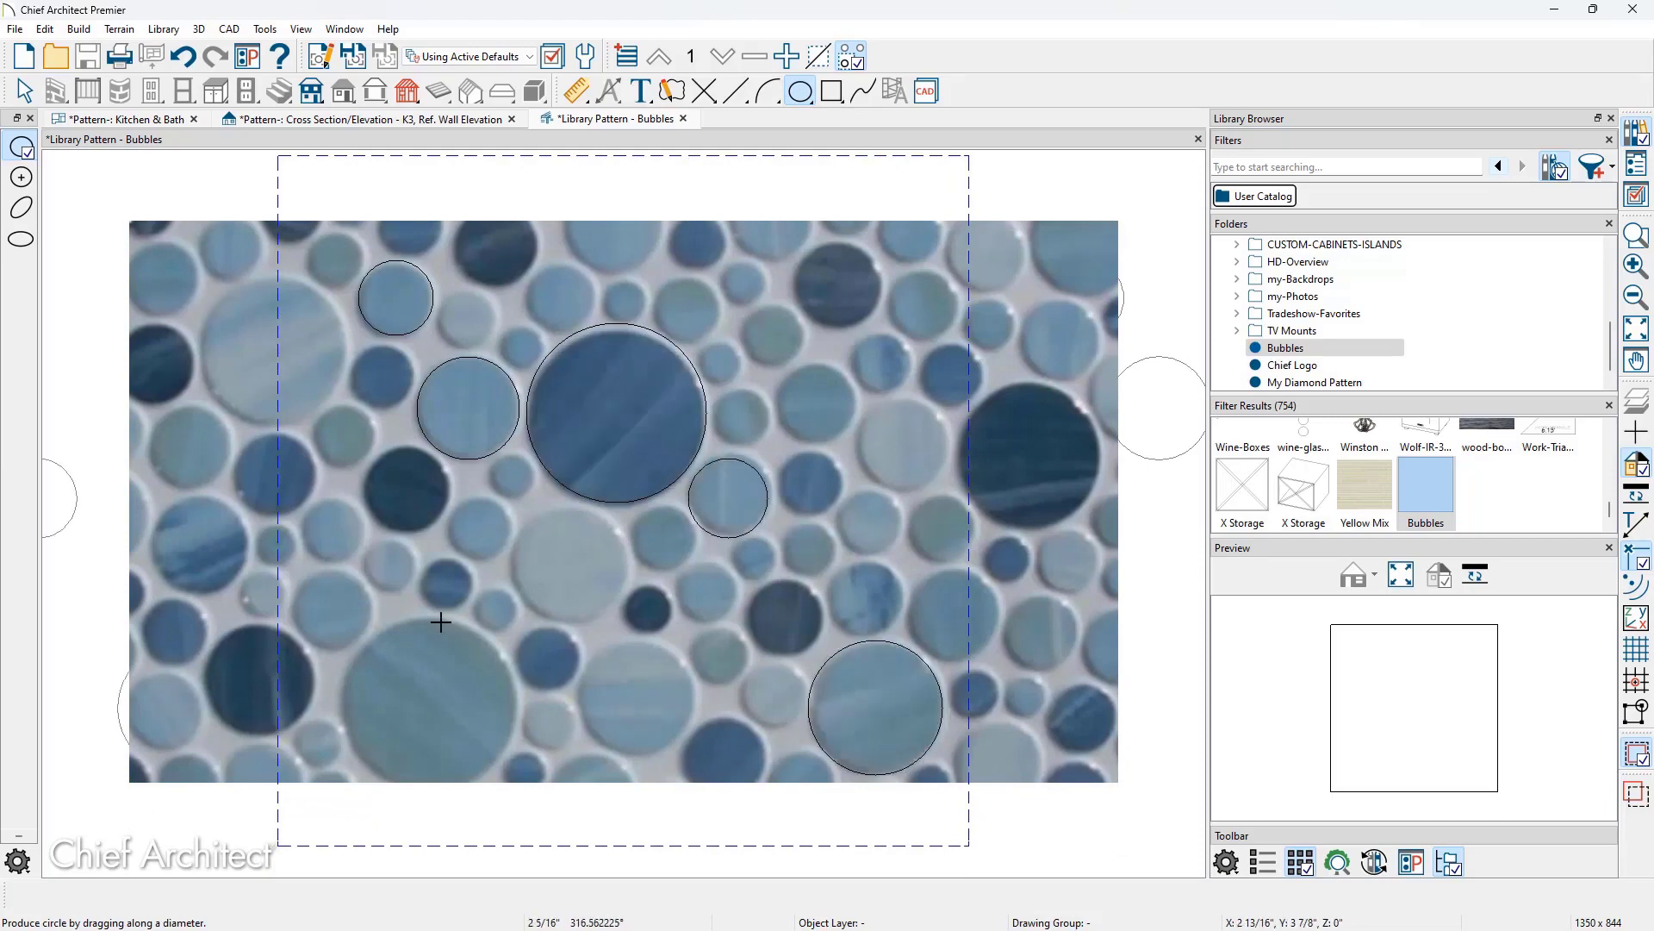
pyautogui.moveTo(436, 621); pyautogui.dragTo(415, 798)
pyautogui.moveTo(818, 259); pyautogui.dragTo(838, 294)
pyautogui.moveTo(869, 403); pyautogui.dragTo(929, 484)
# - Hide the reference photo's layer so only the circle outlines remain
pyautogui.press('space')
pyautogui.click(926, 487)
pyautogui.click(565, 896)
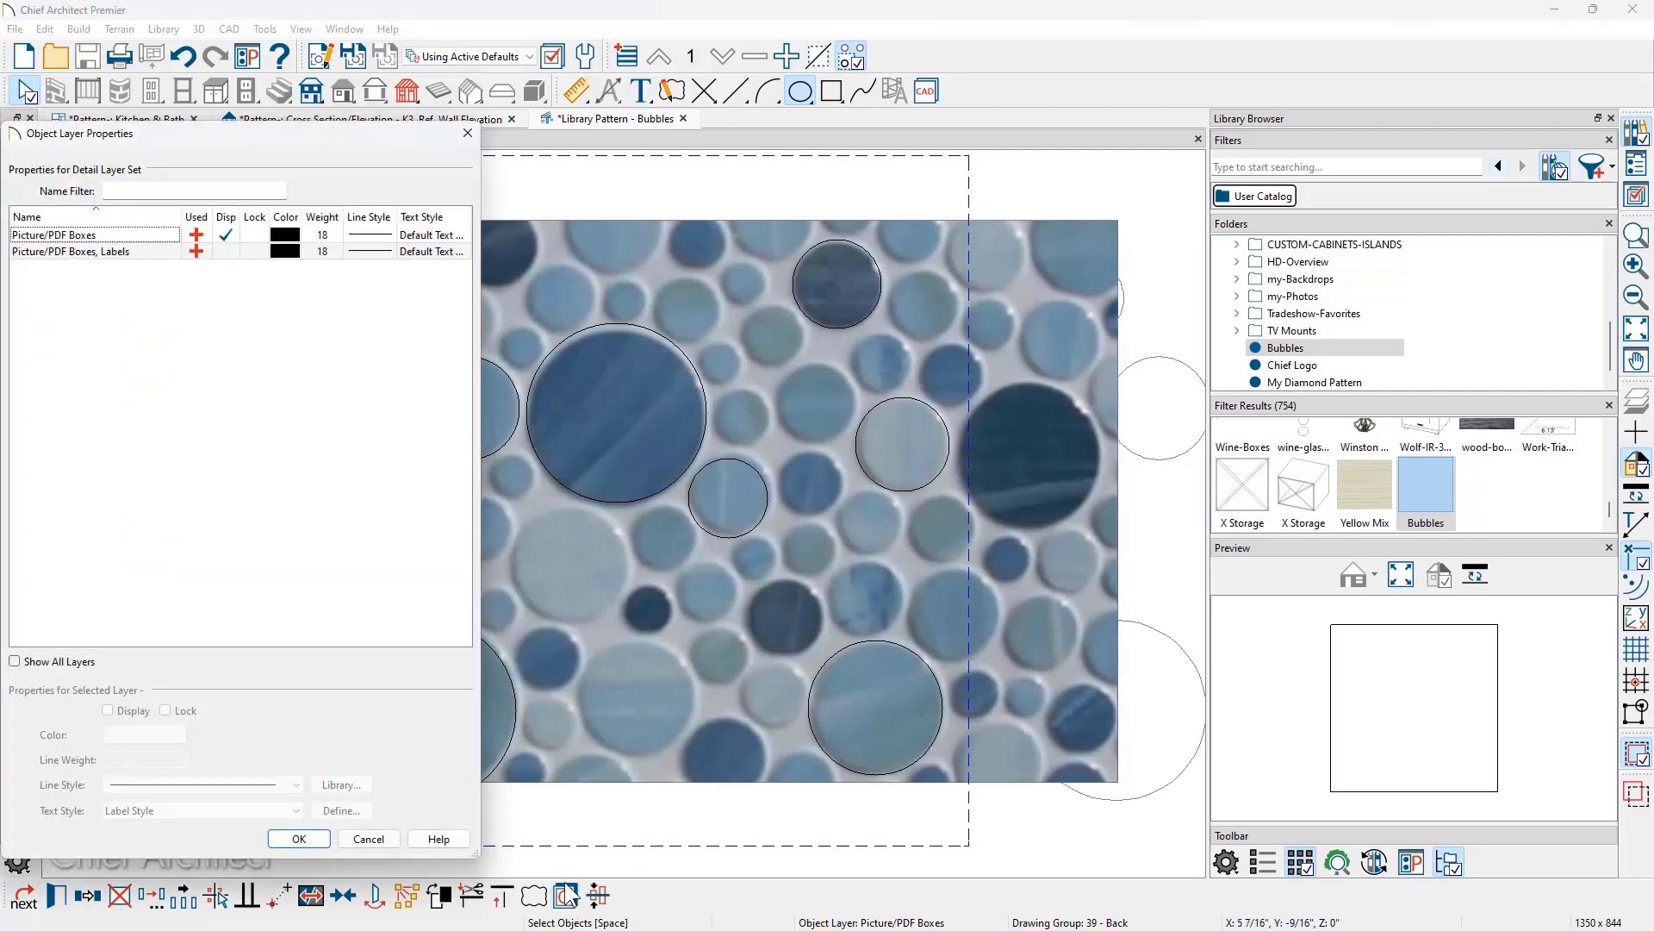
pyautogui.click(226, 234)
pyautogui.press('Return')
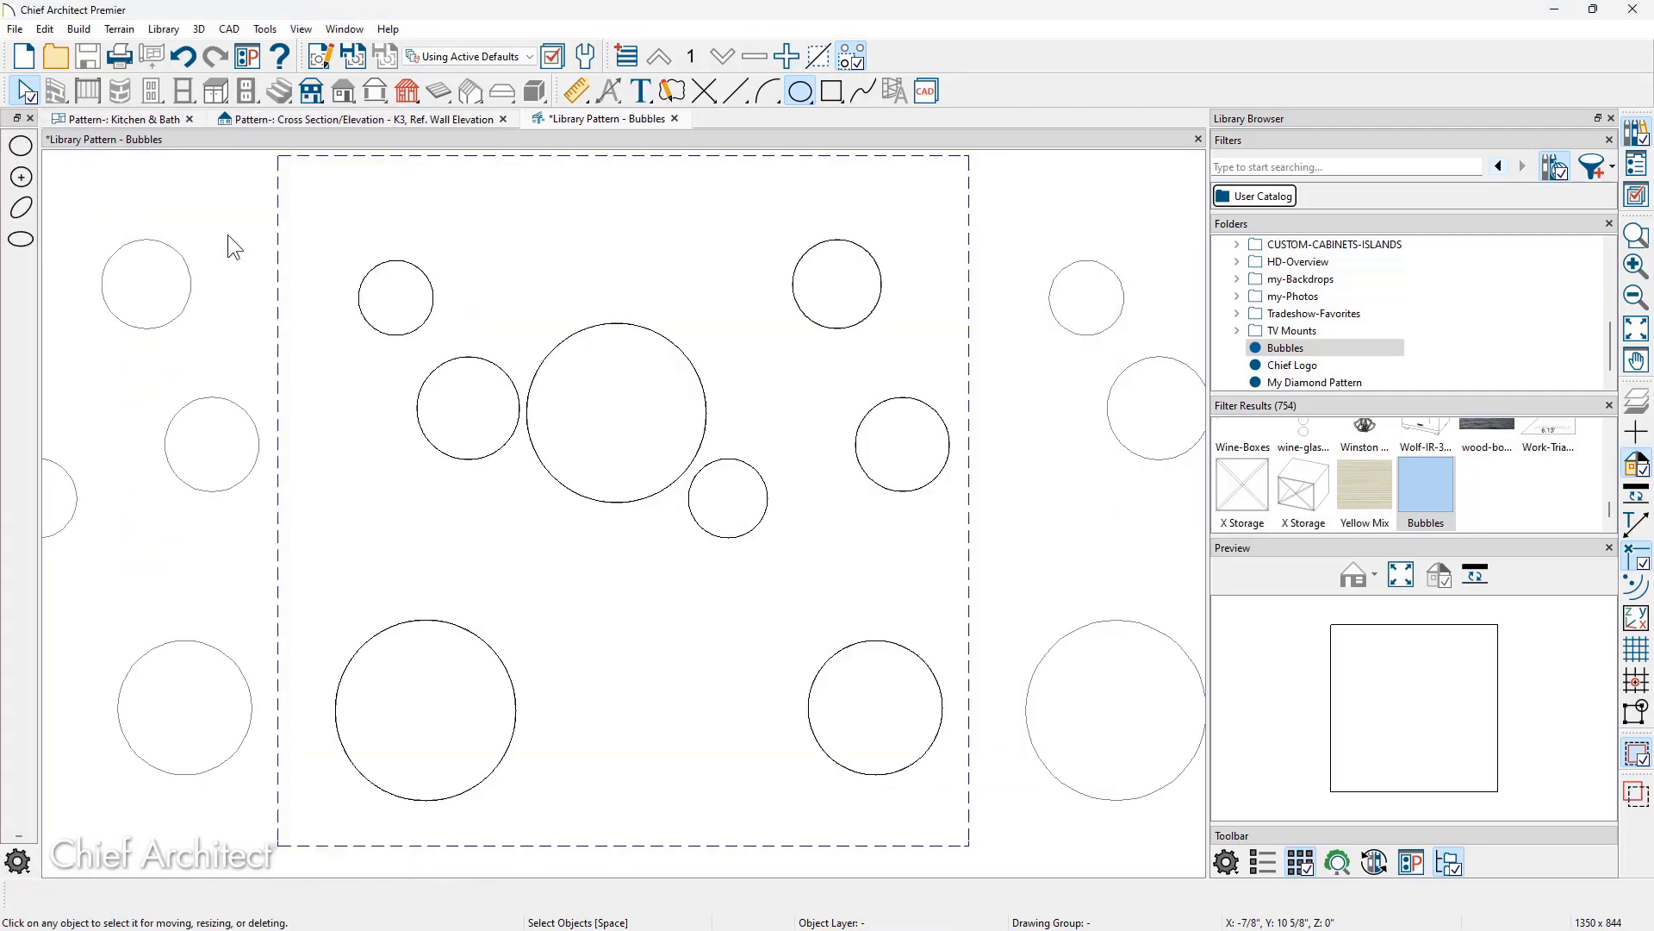
# - Zoom out and centre the repeating Bubbles tile, toggling the pattern preview off and back on
pyautogui.scroll(-5, 233, 238)
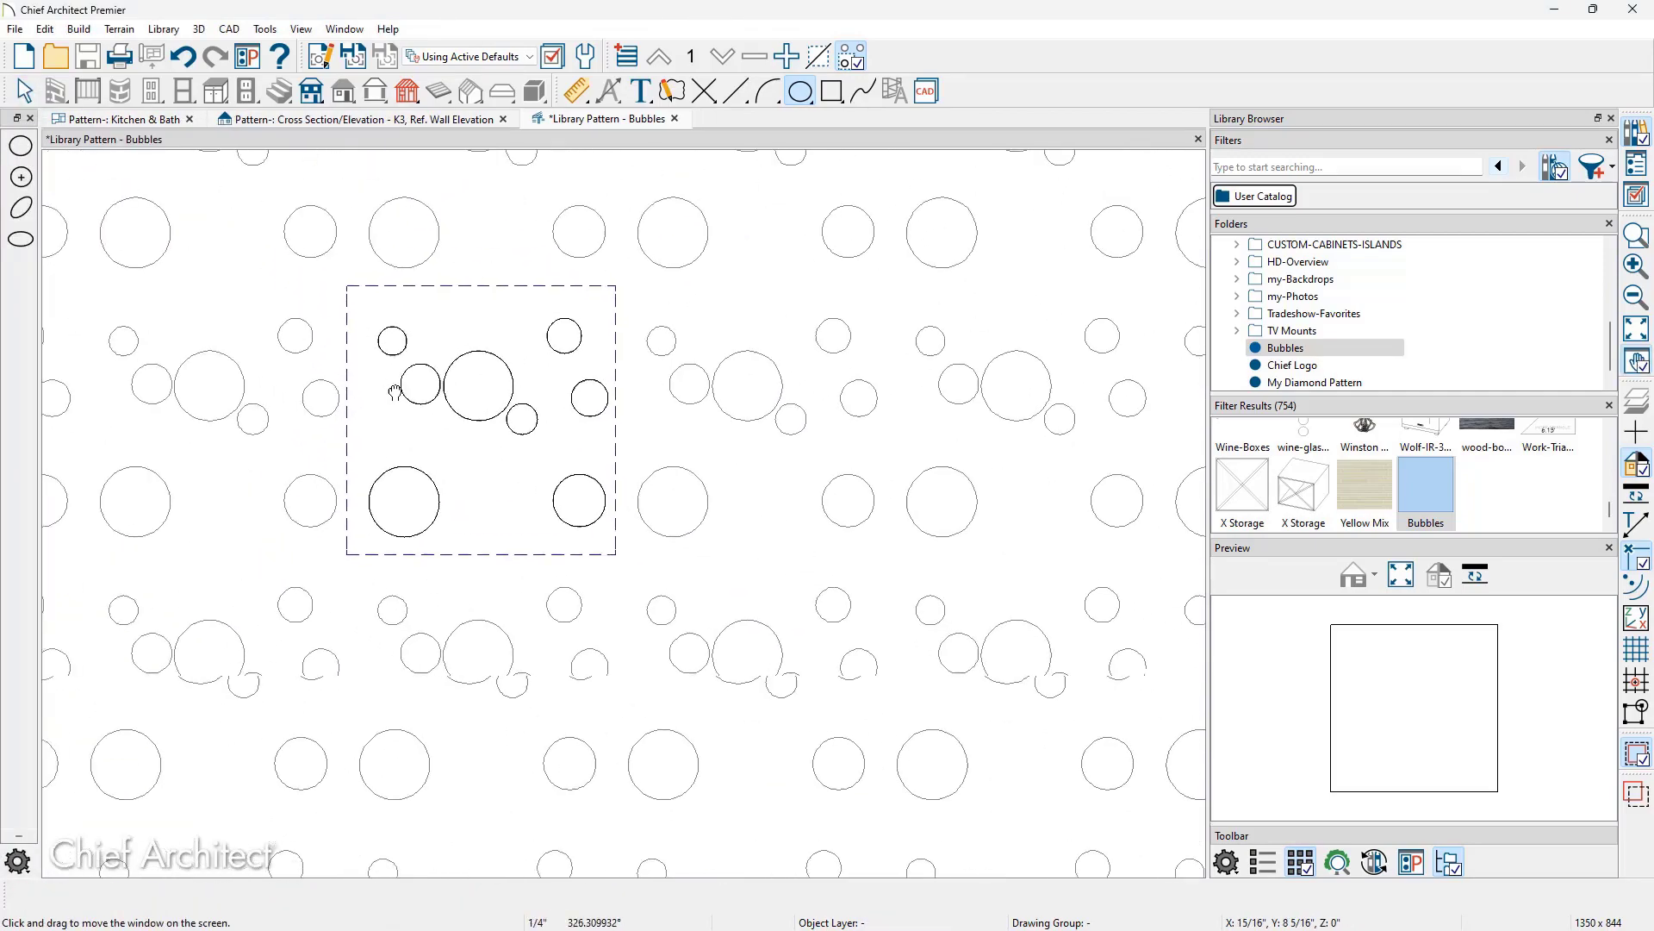
pyautogui.moveTo(394, 392); pyautogui.dragTo(501, 484)
pyautogui.press('space')
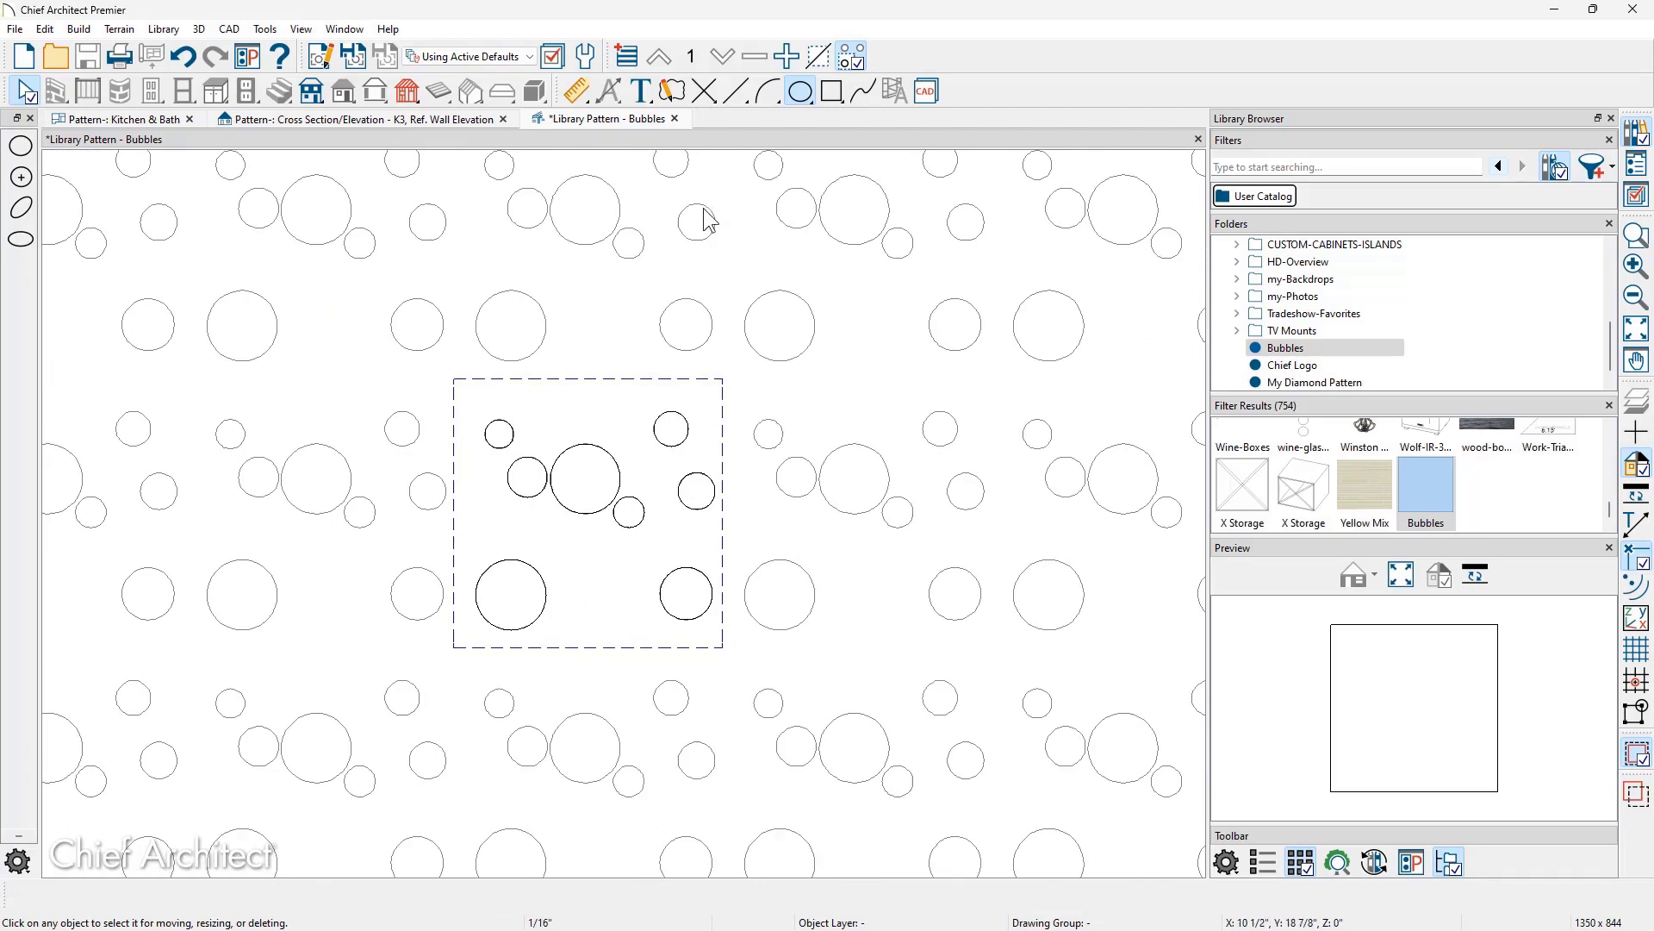
pyautogui.click(844, 56)
pyautogui.click(845, 55)
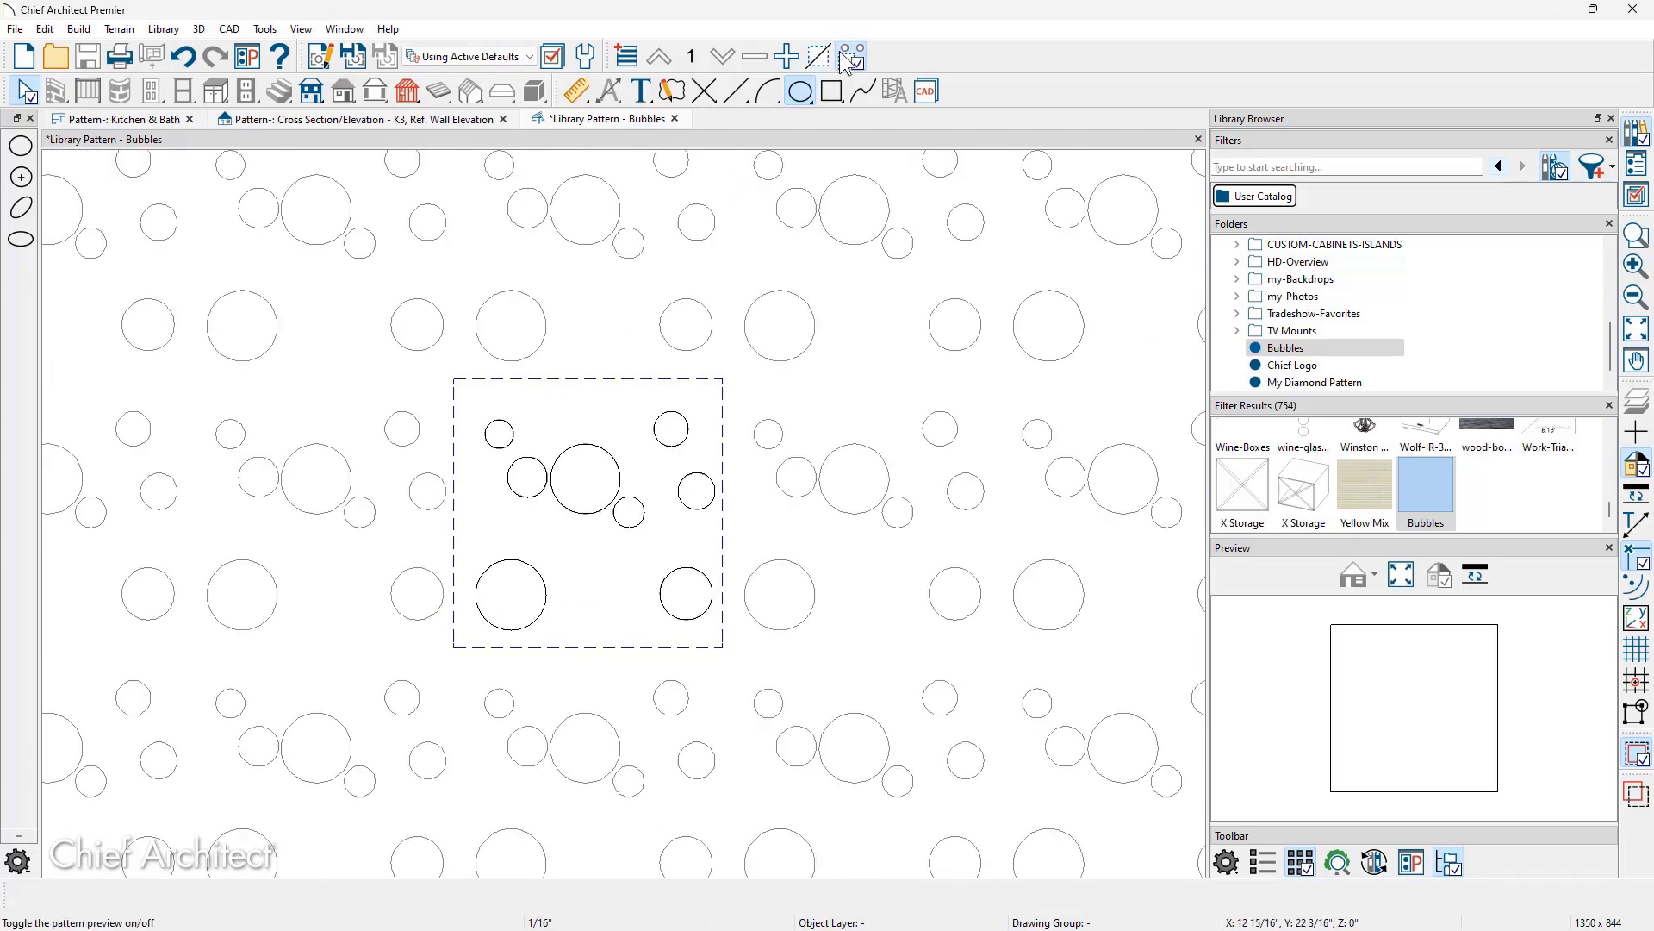
pyautogui.click(228, 28)
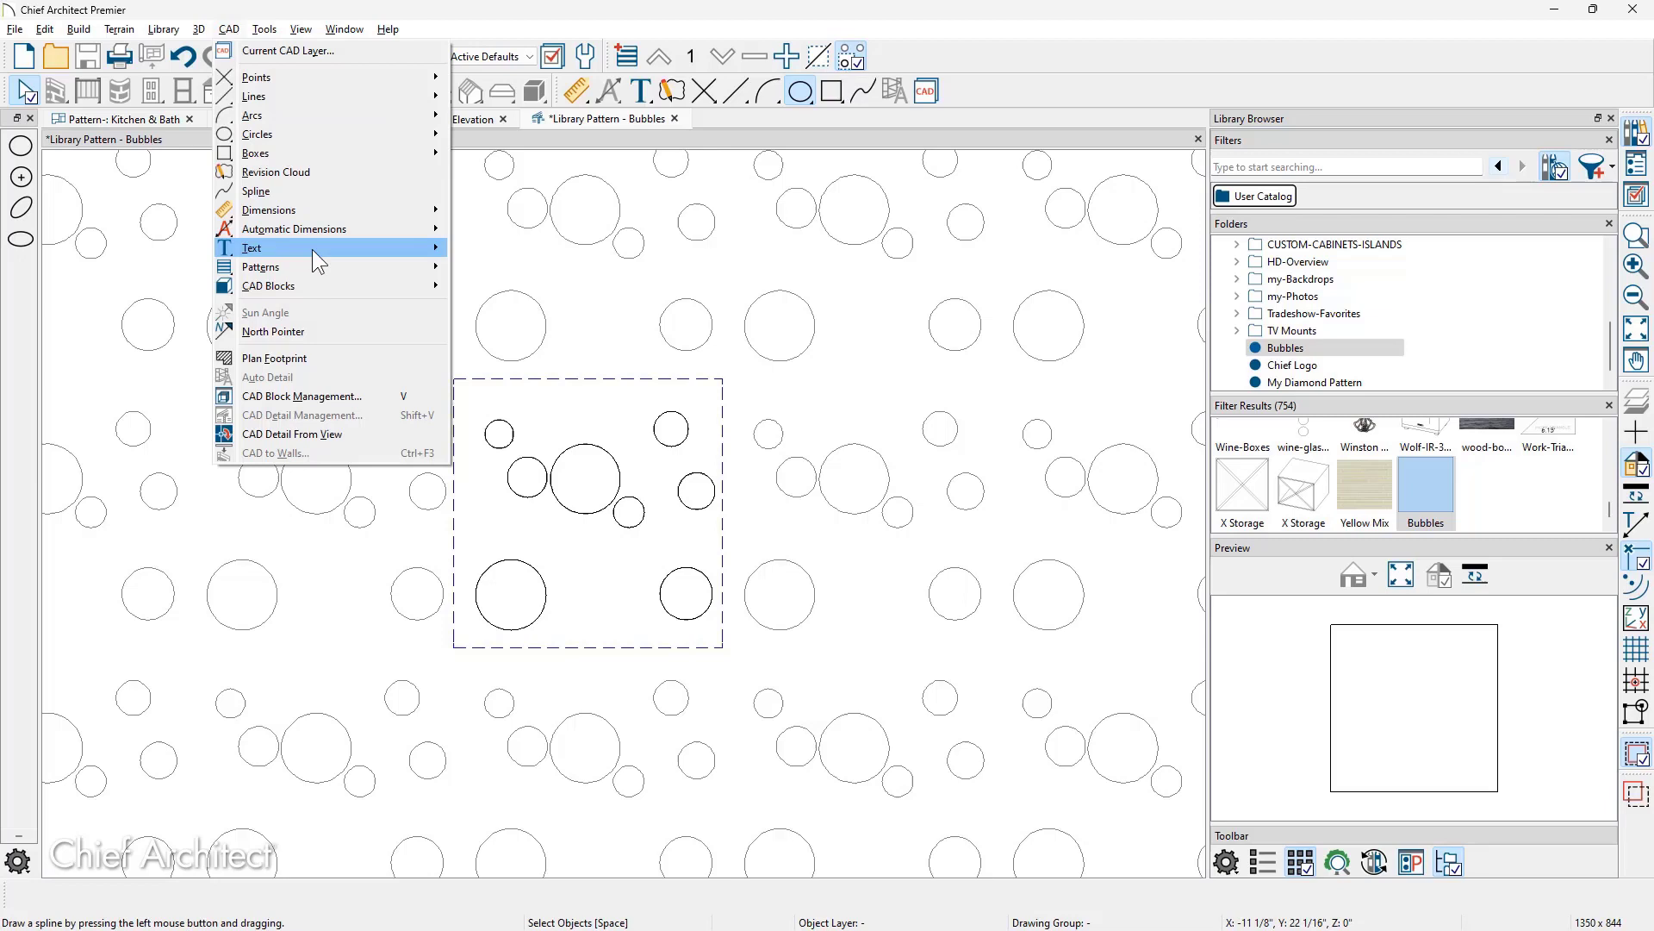
pyautogui.moveTo(432, 269)
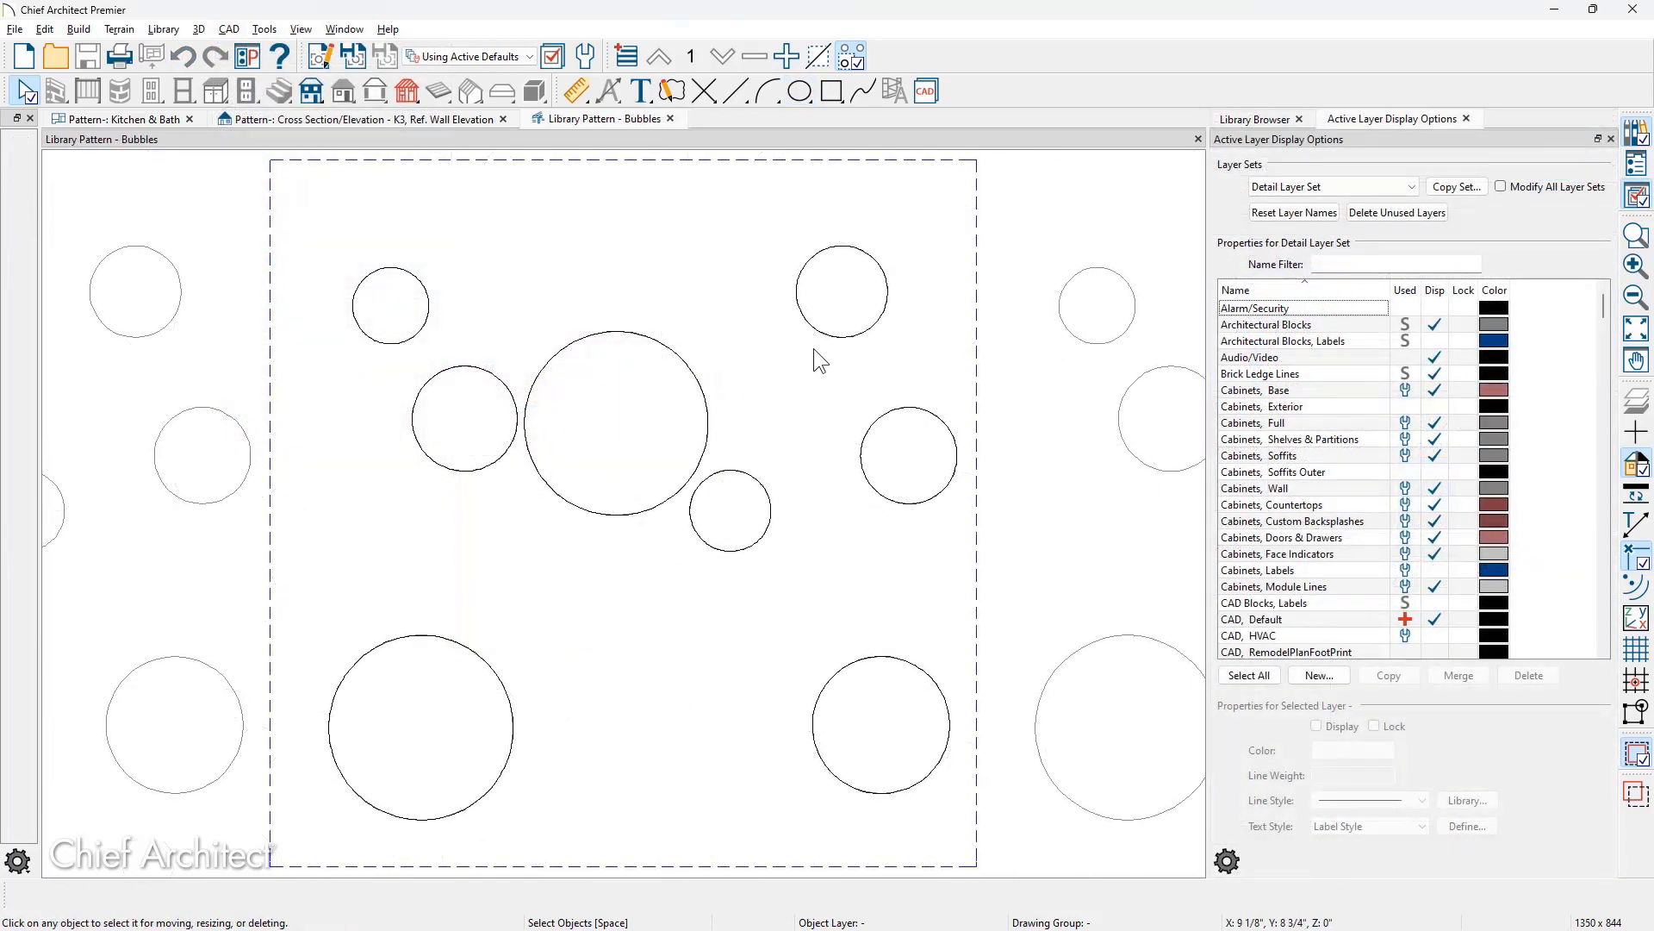
# - Select the top-right bubble circle to check its layer
pyautogui.click(842, 348)
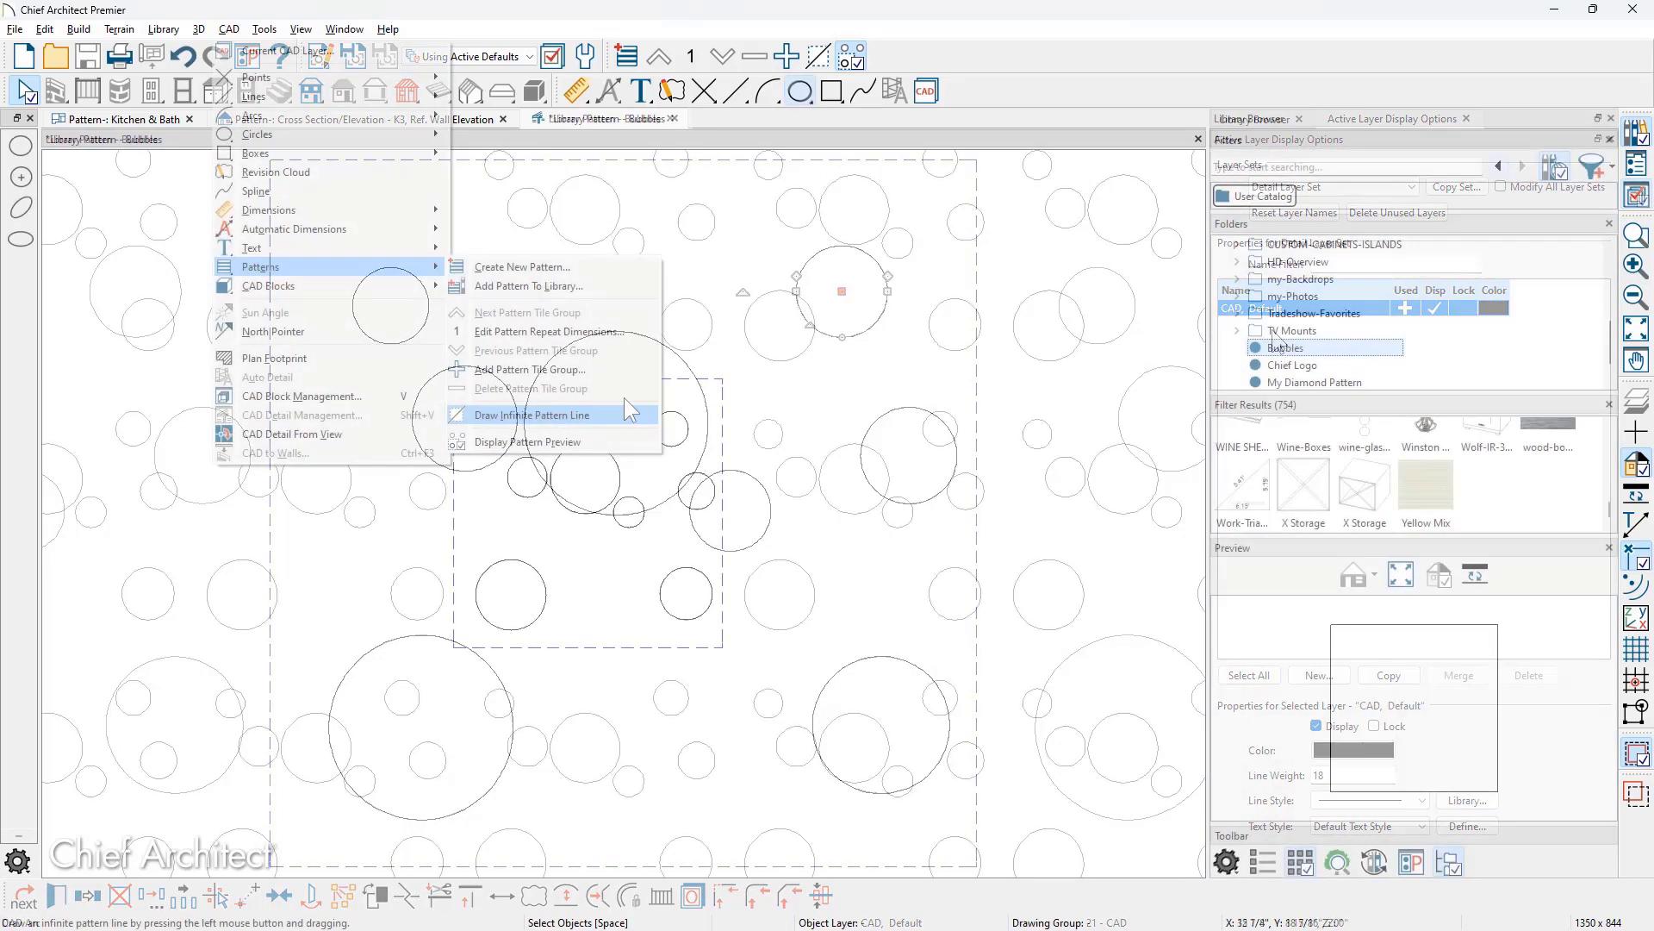
# - Close the Bubbles pattern window, saving the changes
pyautogui.click(674, 118)
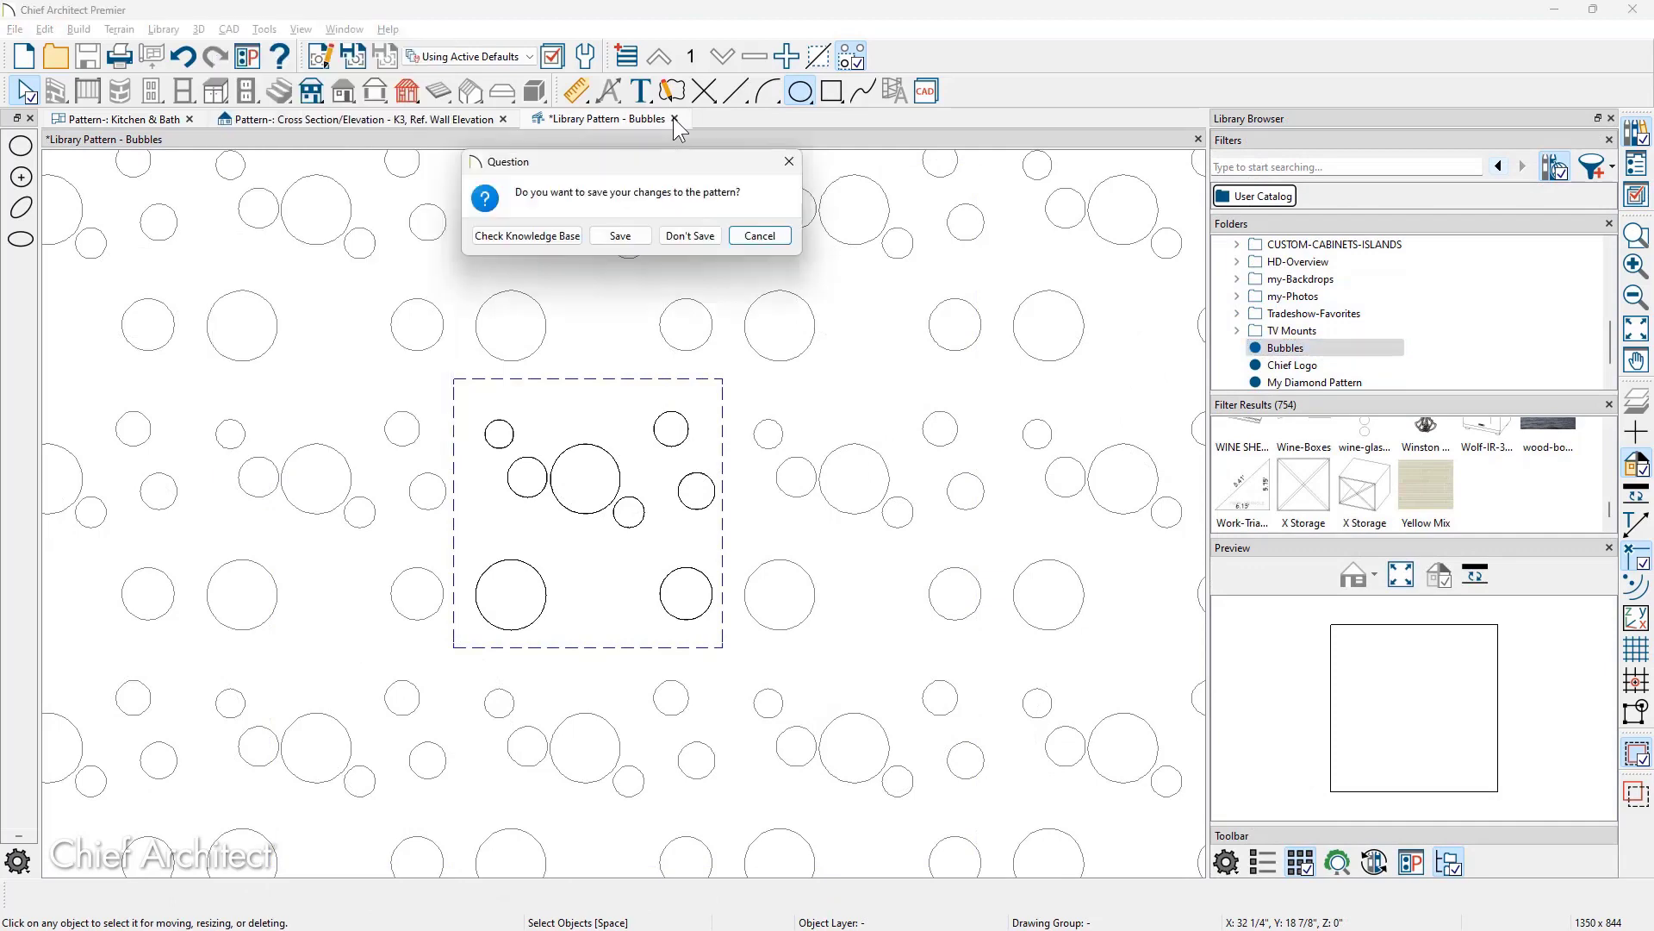
pyautogui.click(620, 236)
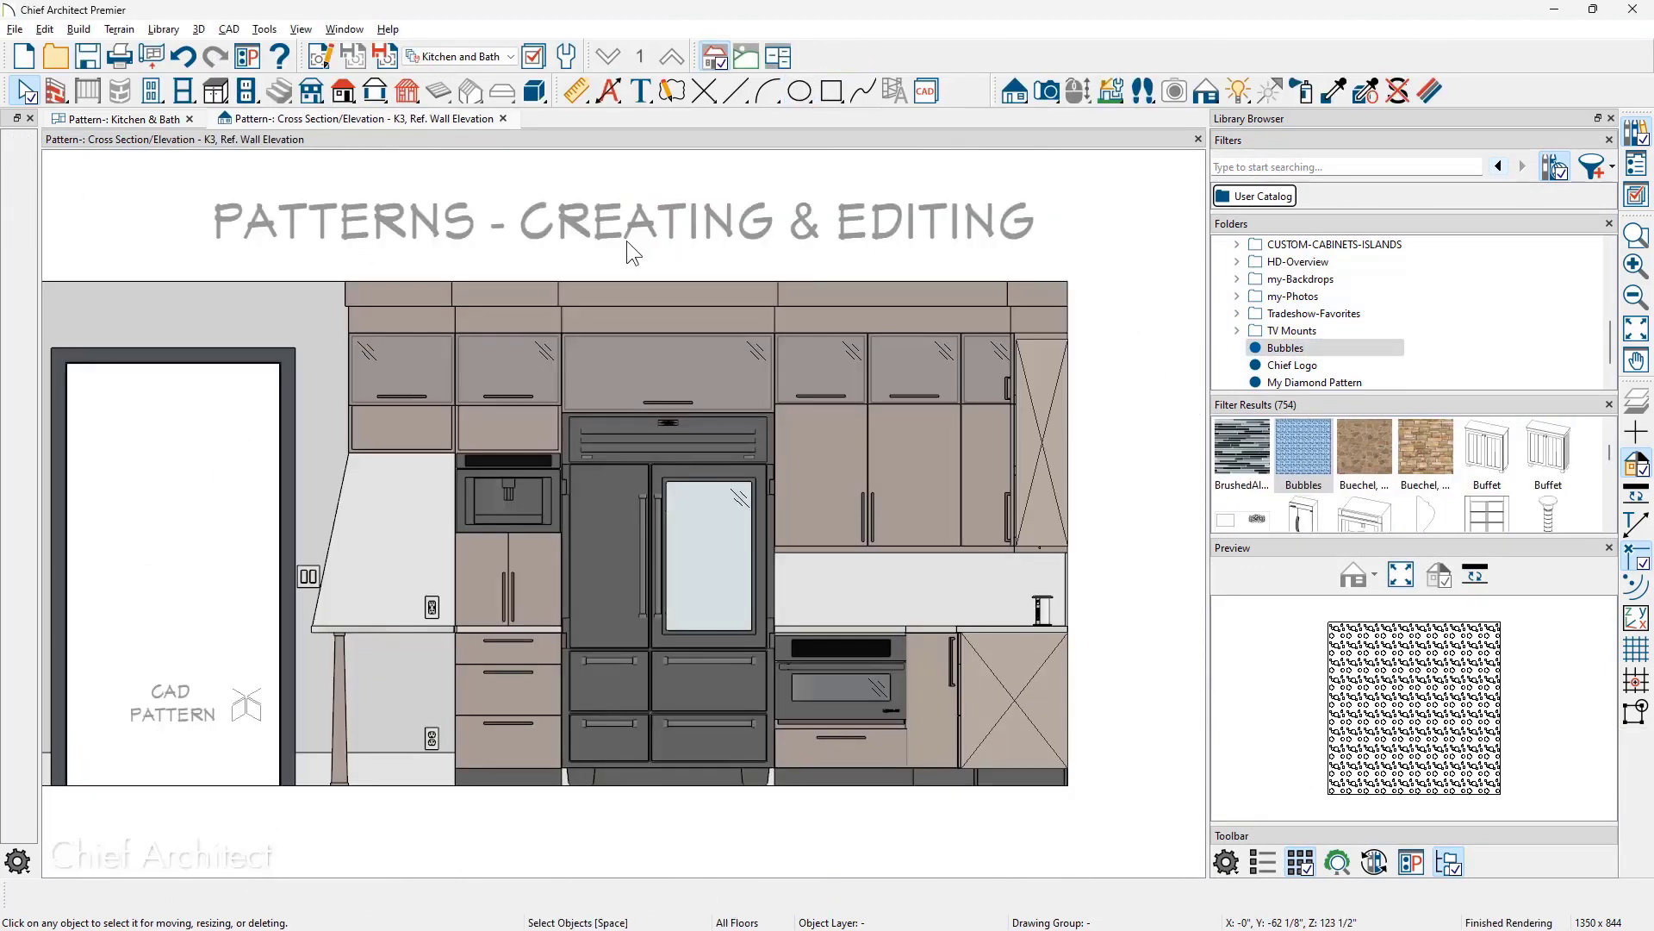
# - Change the backsplash material's fill pattern to Bubbles from the user catalog
pyautogui.click(1432, 84)
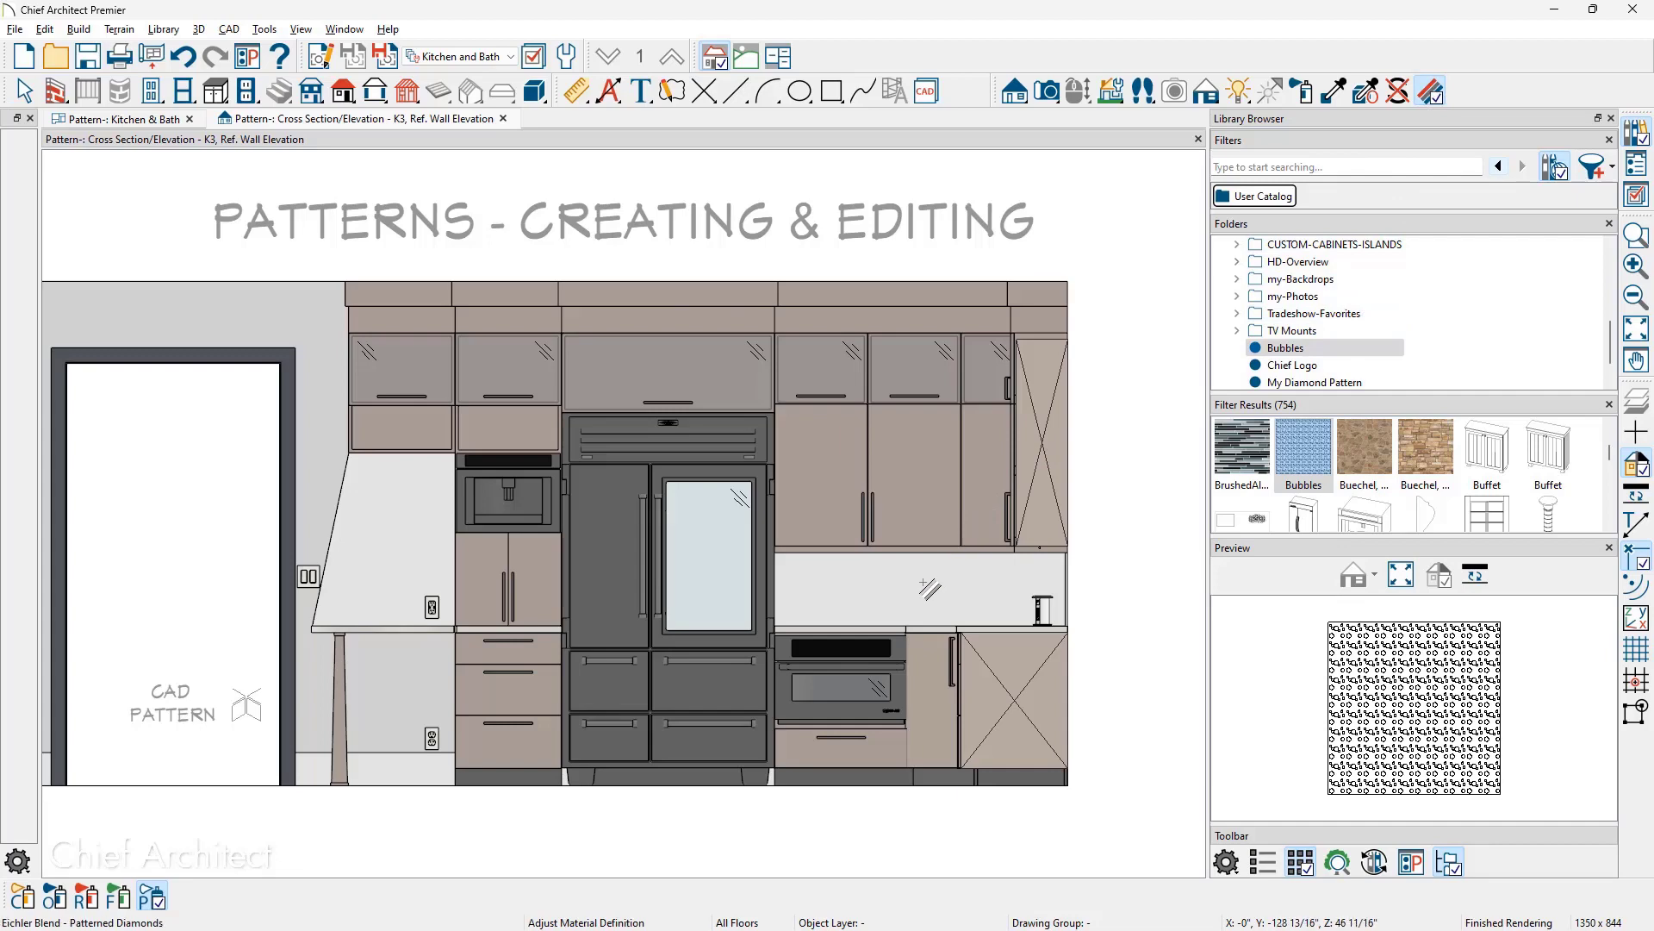
pyautogui.click(928, 590)
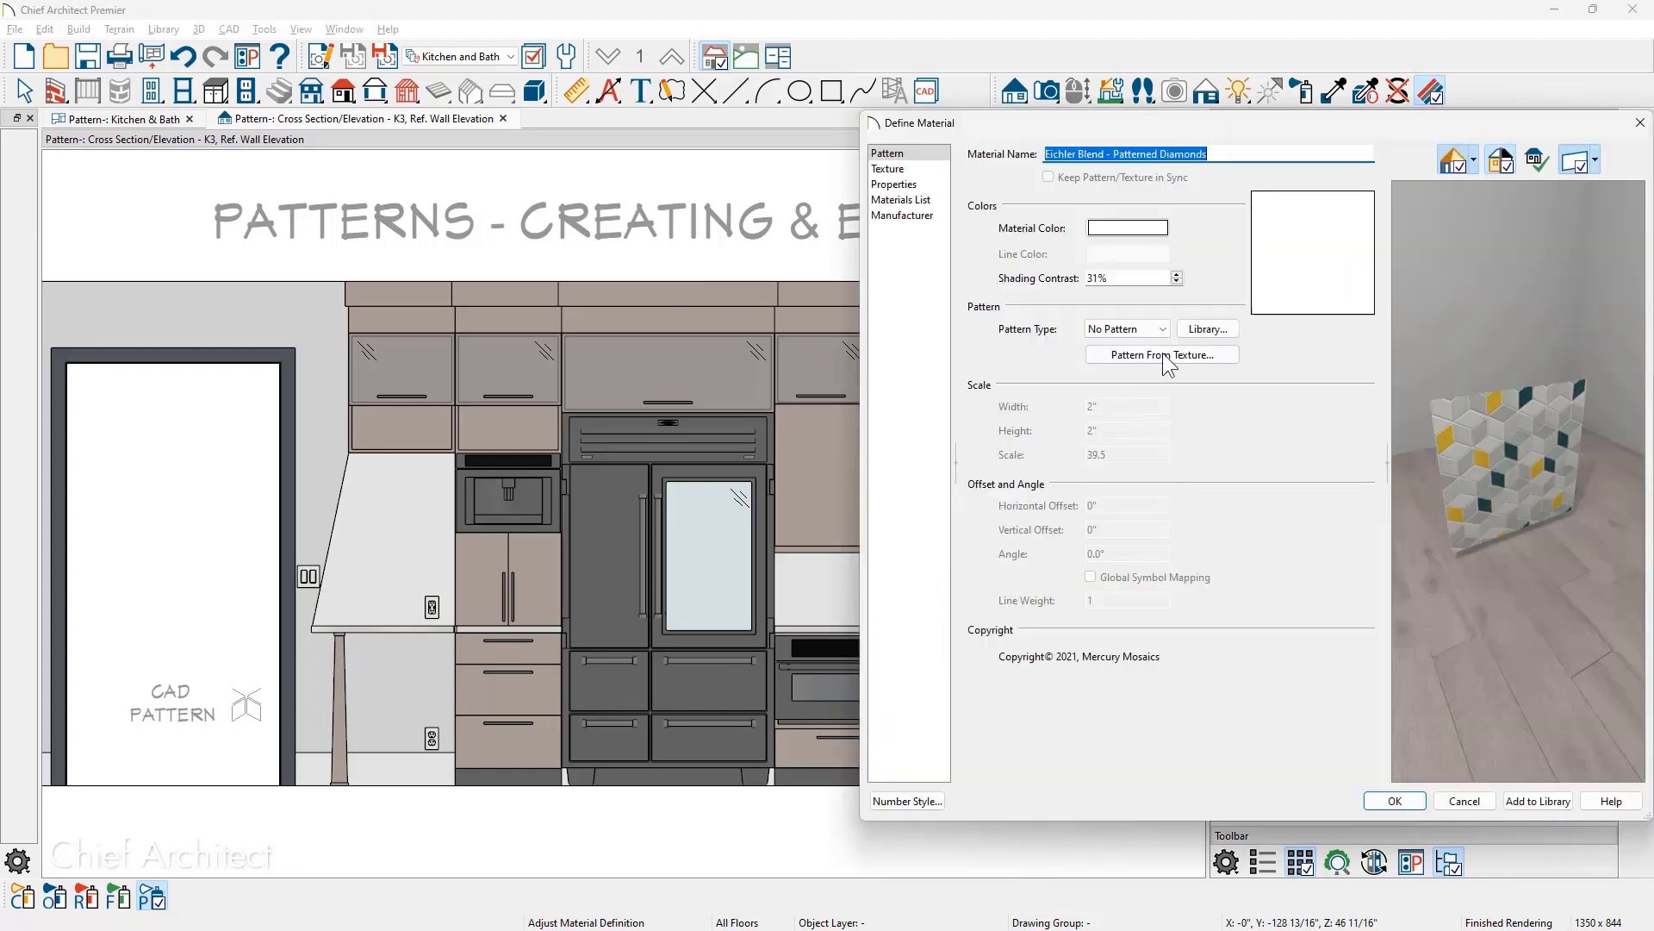
pyautogui.click(1187, 331)
pyautogui.click(974, 303)
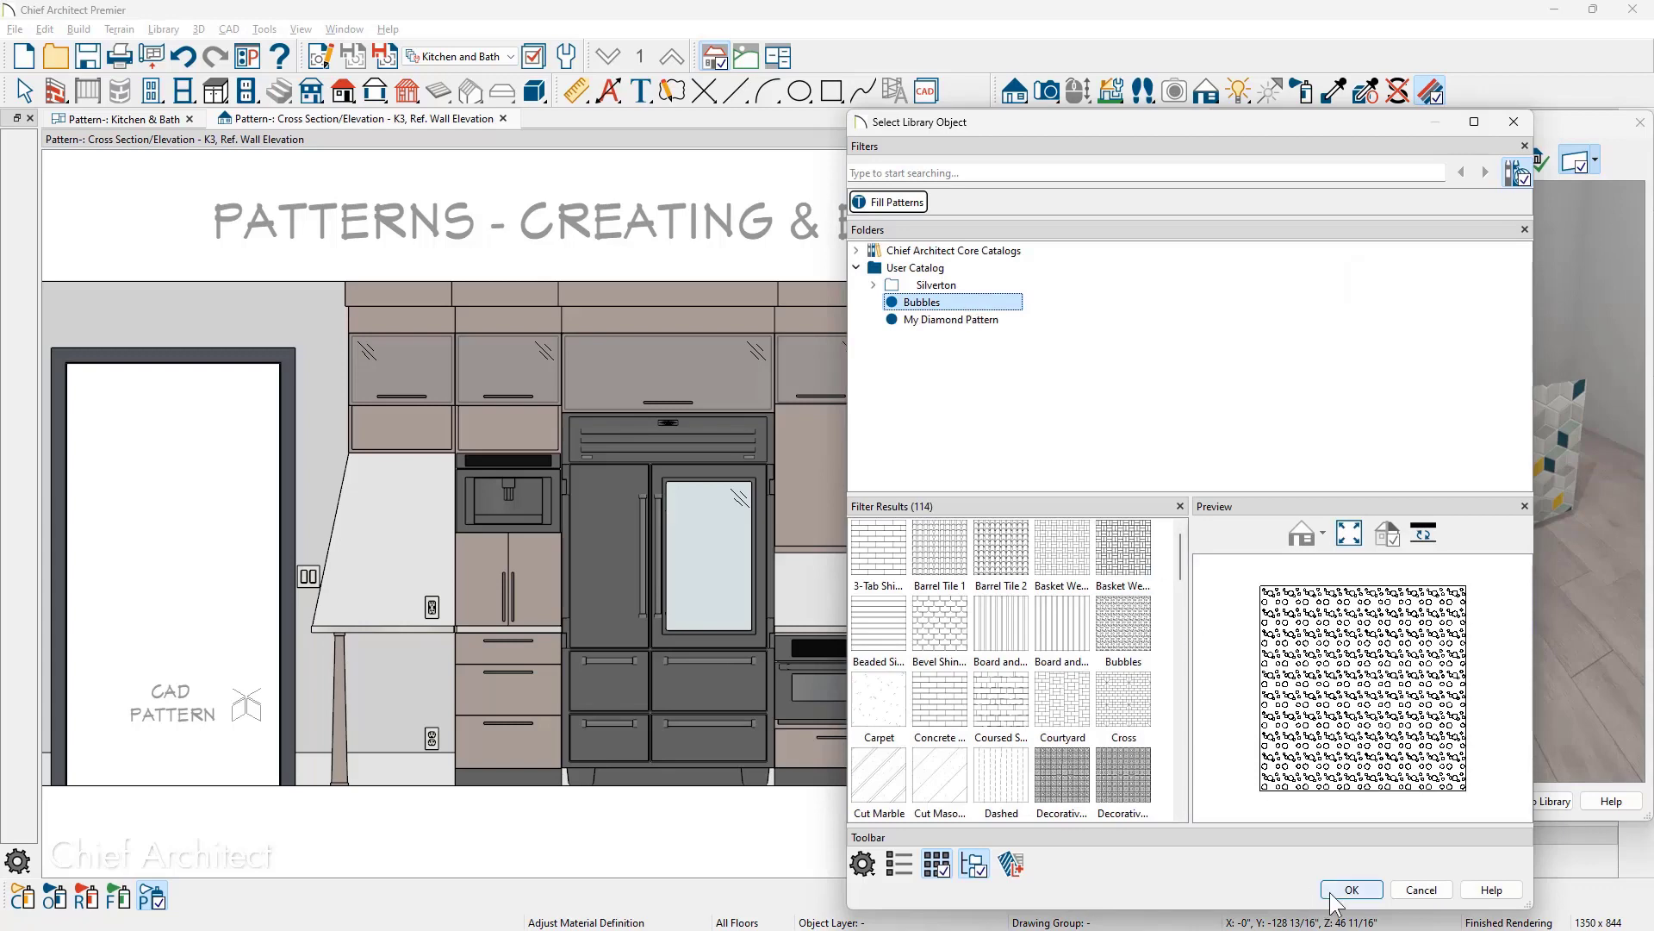
pyautogui.click(1351, 890)
pyautogui.click(1389, 800)
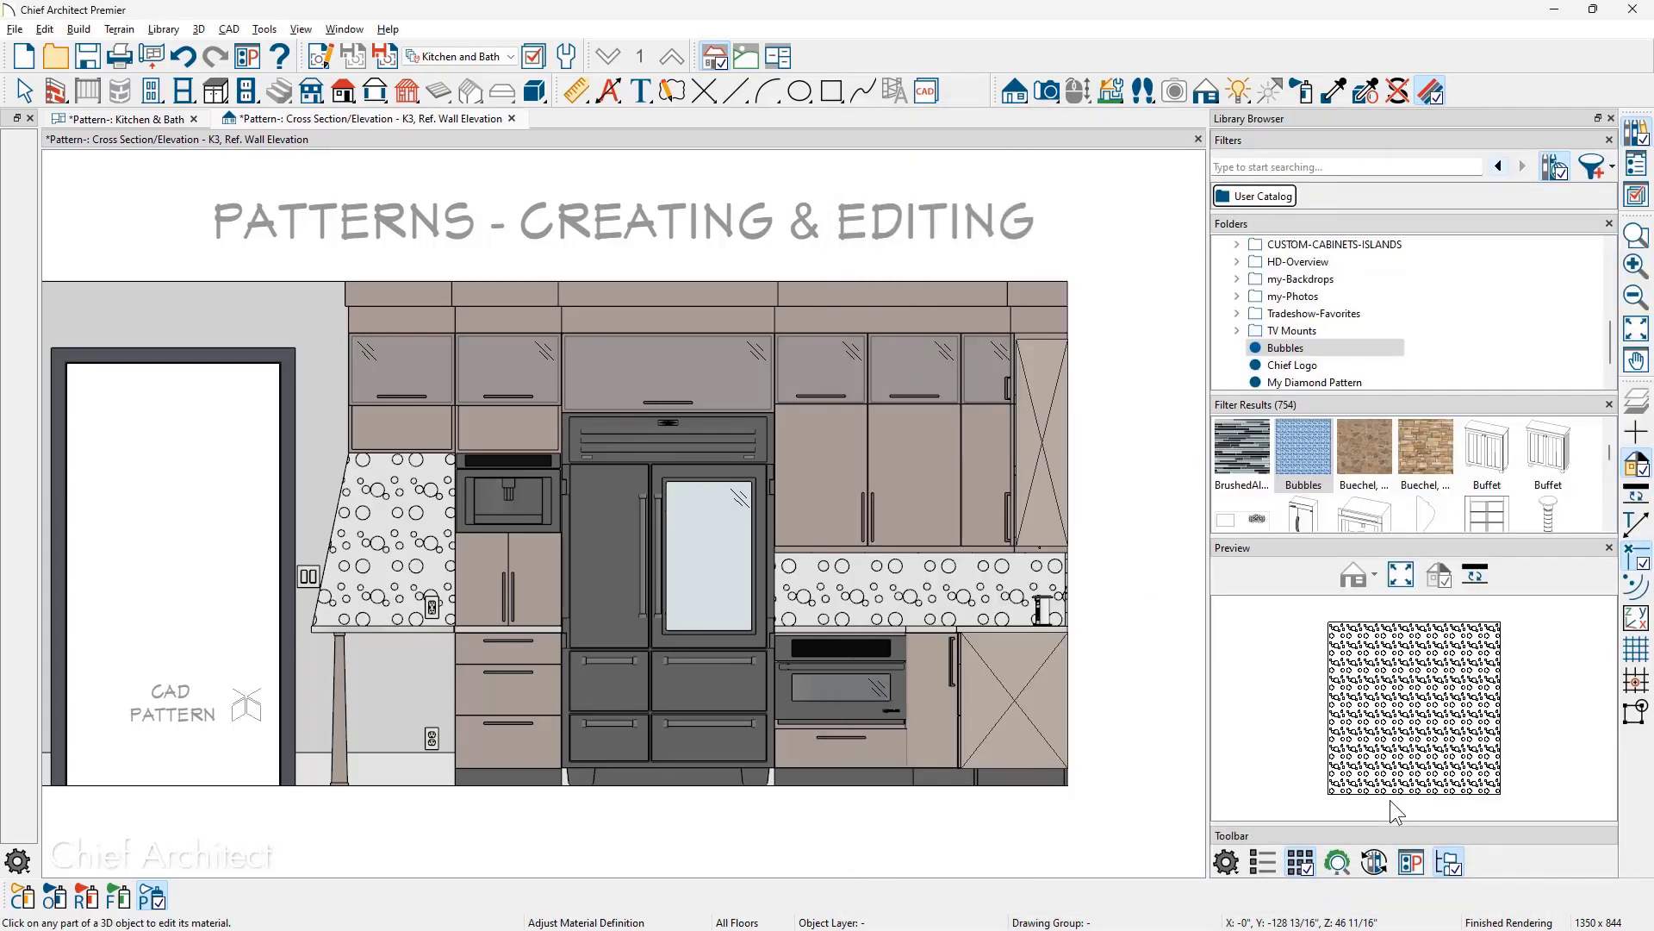
# - Open the Bubbles pattern from the Library Browser for editing in a new tab
pyautogui.click(1321, 349)
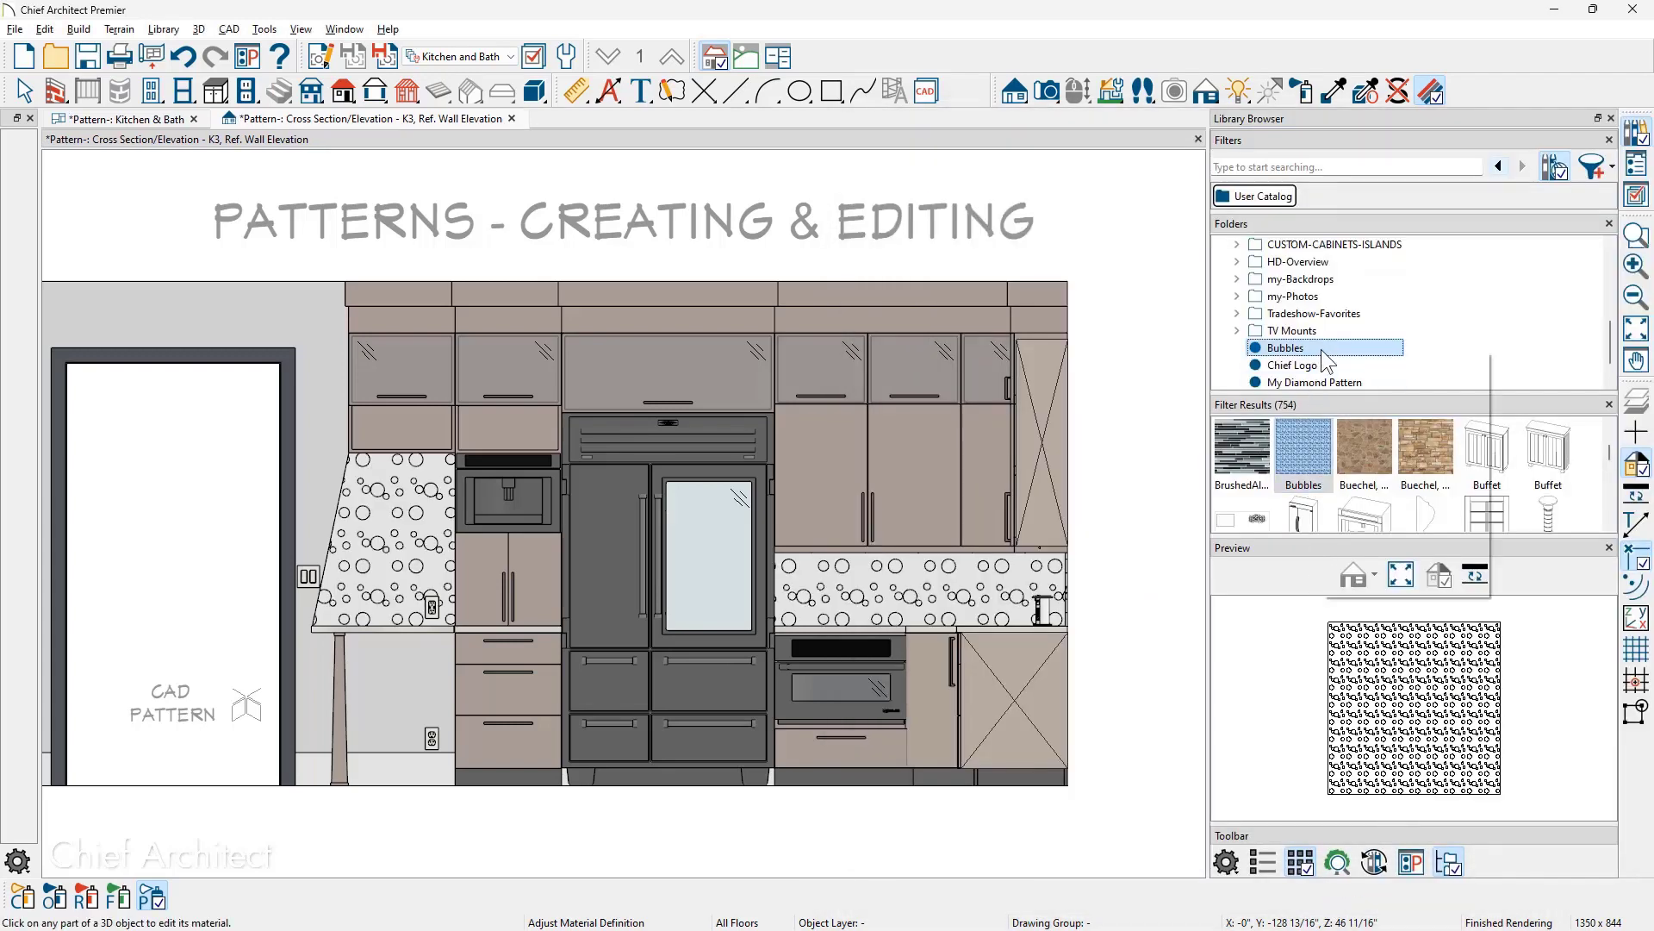
pyautogui.rightClick(1323, 353)
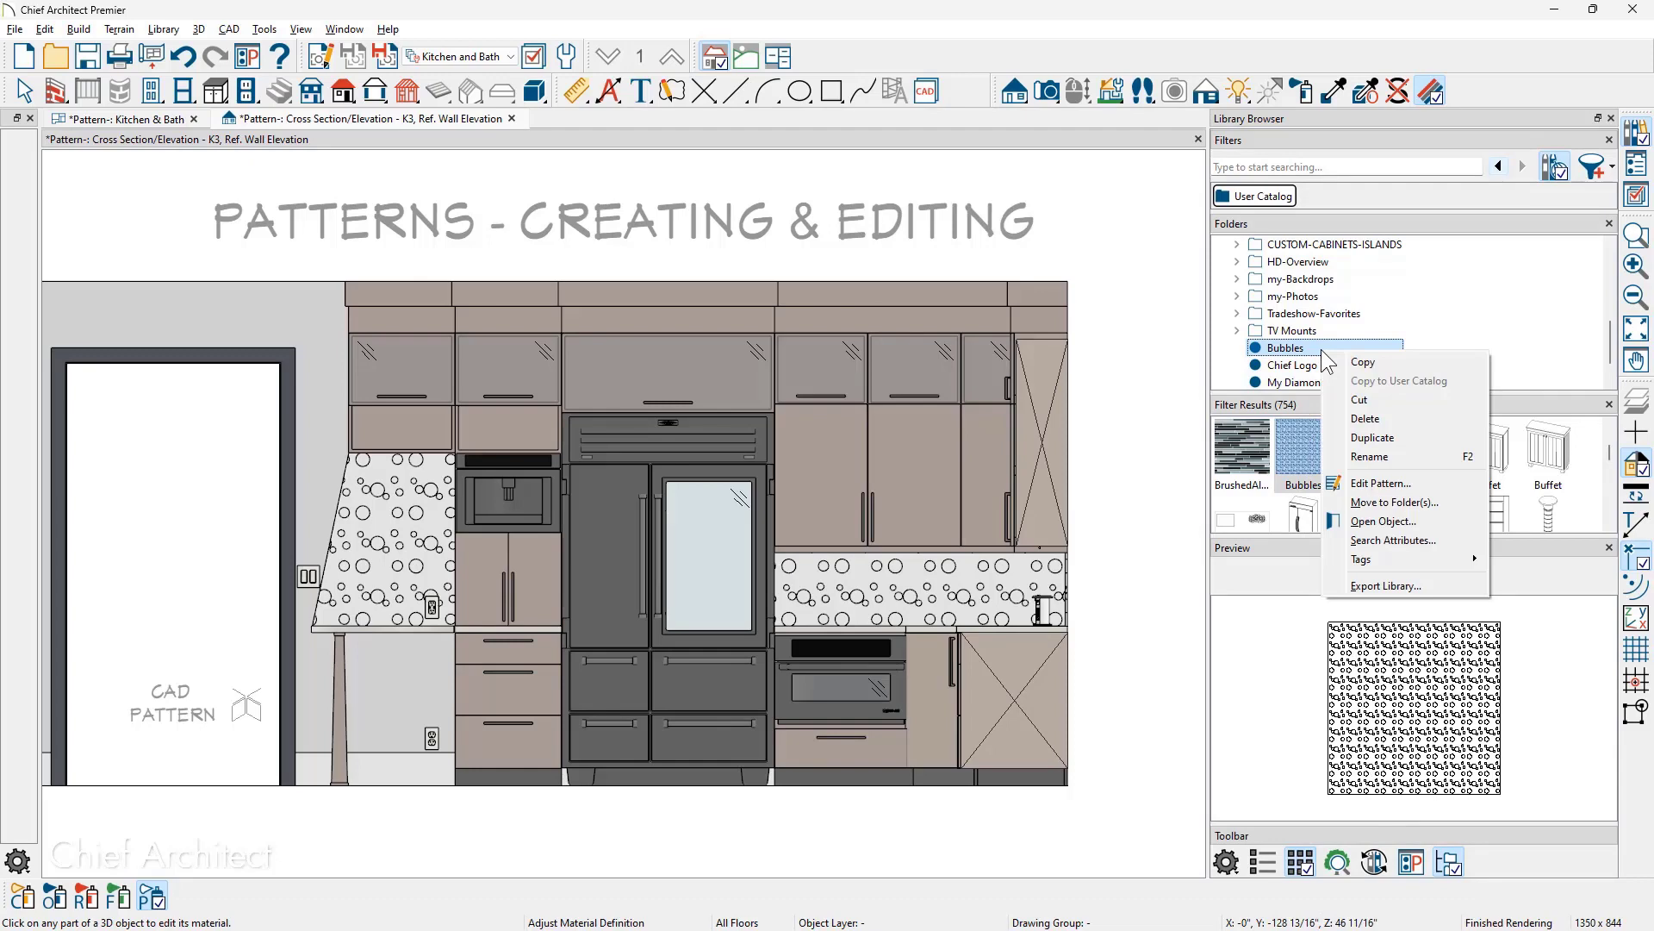
pyautogui.click(1420, 483)
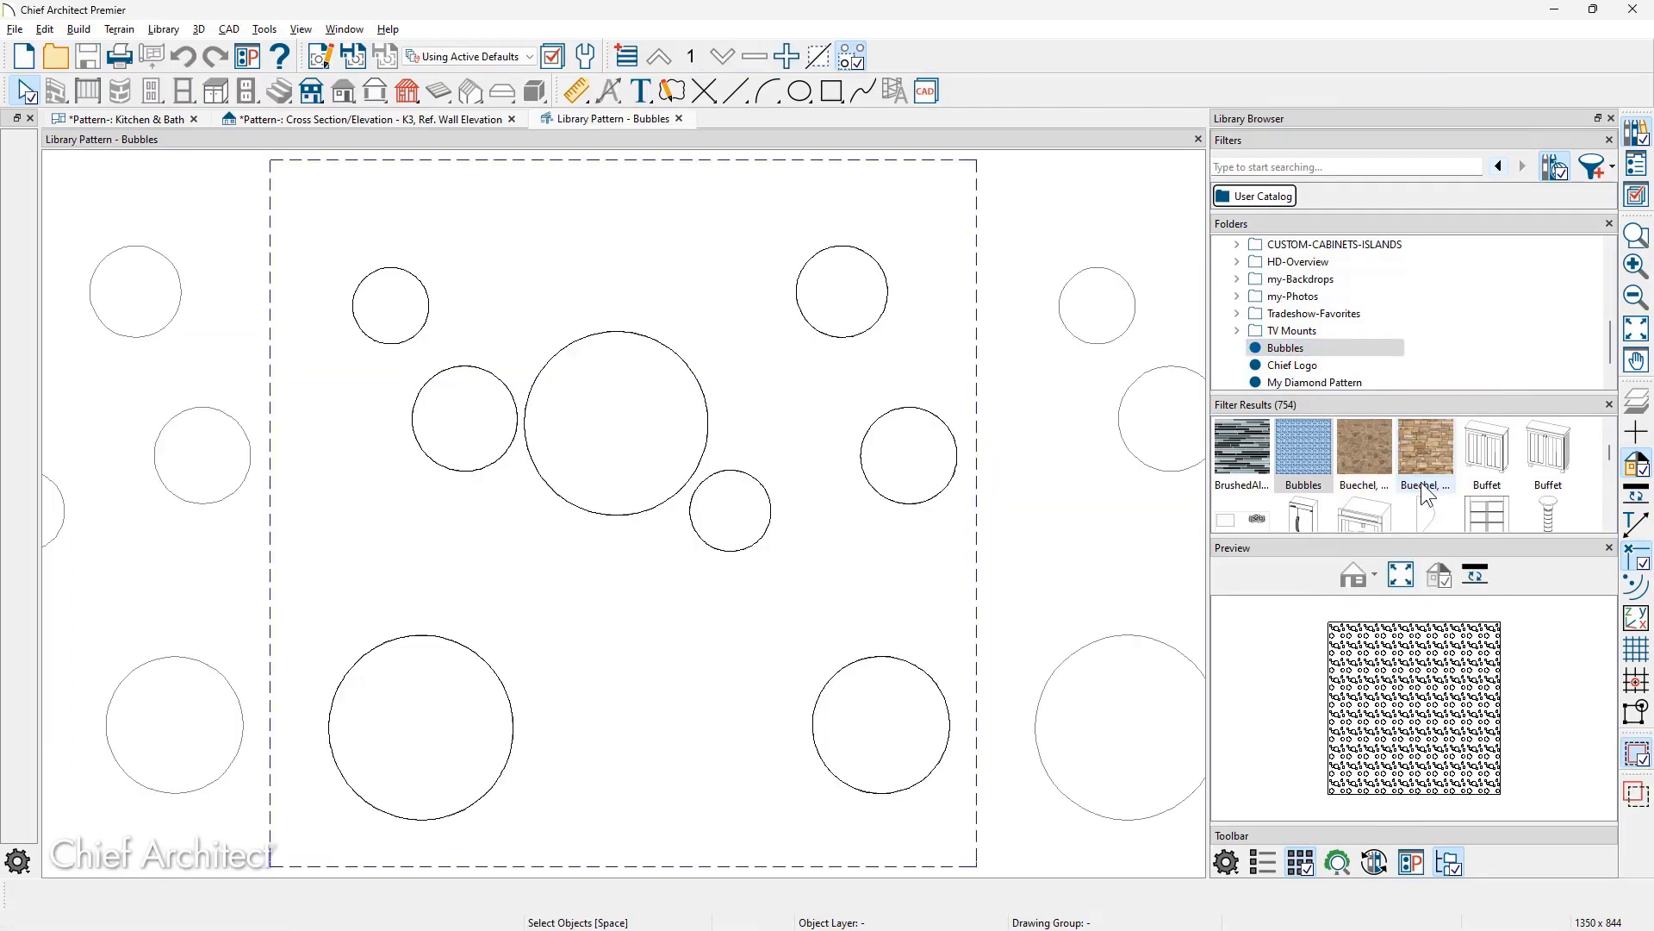
# - Close the Bubbles pattern tab and zoom into the CAD PATTERN box
pyautogui.click(679, 119)
pyautogui.click(885, 496)
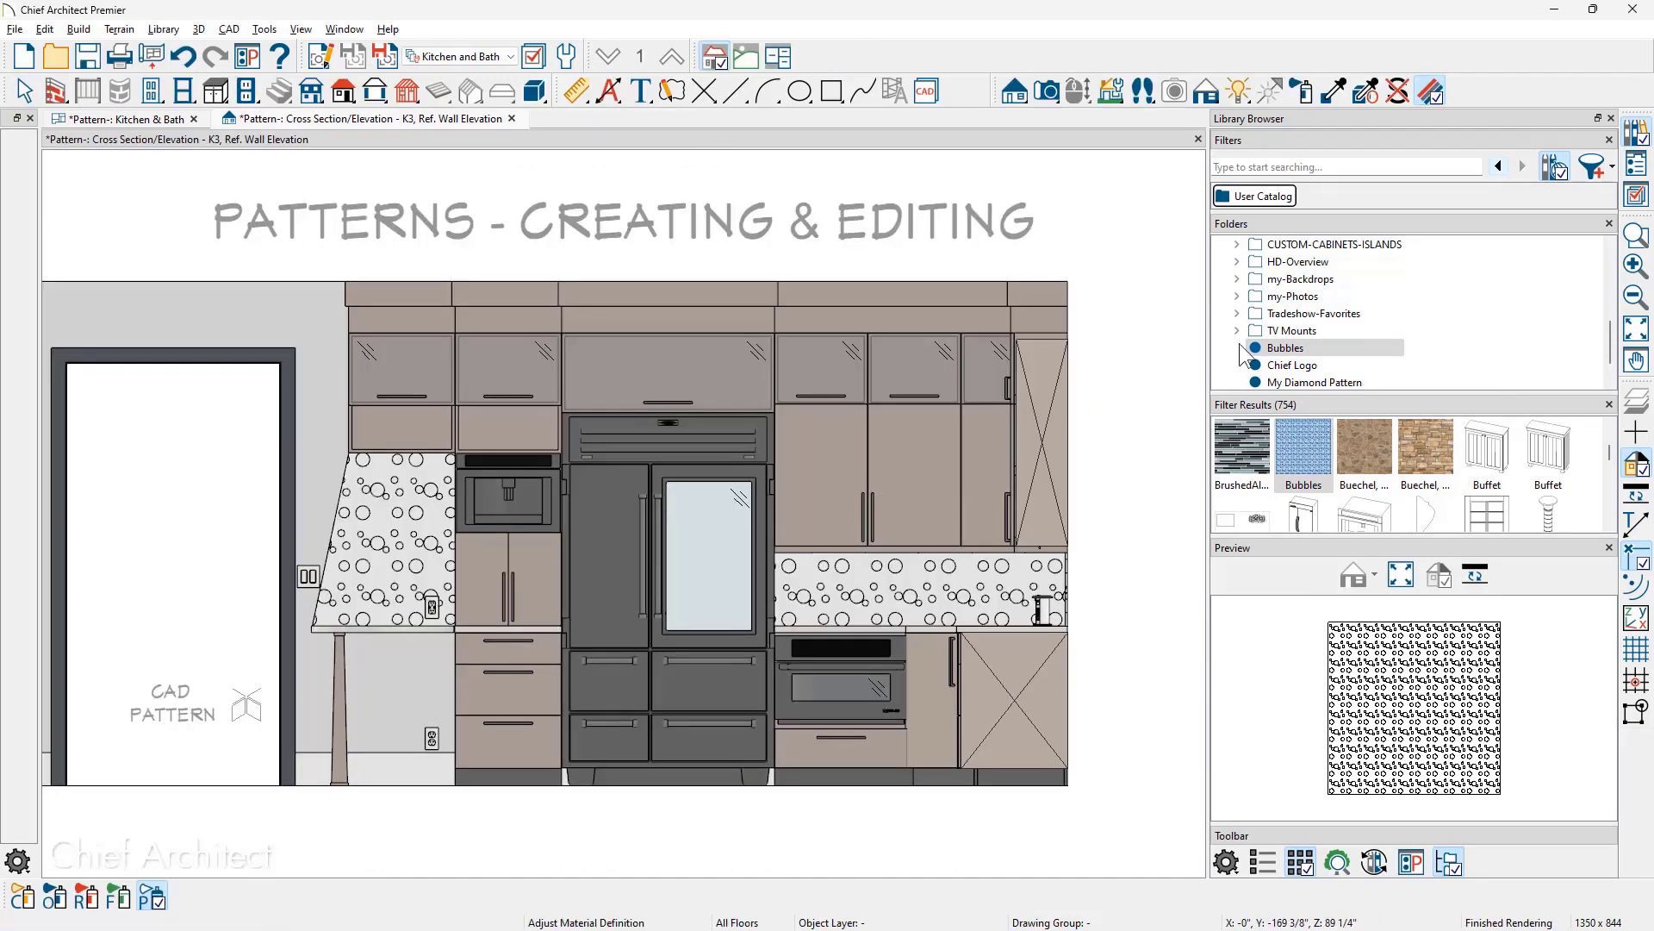
pyautogui.click(20, 145)
pyautogui.moveTo(120, 655); pyautogui.dragTo(274, 741)
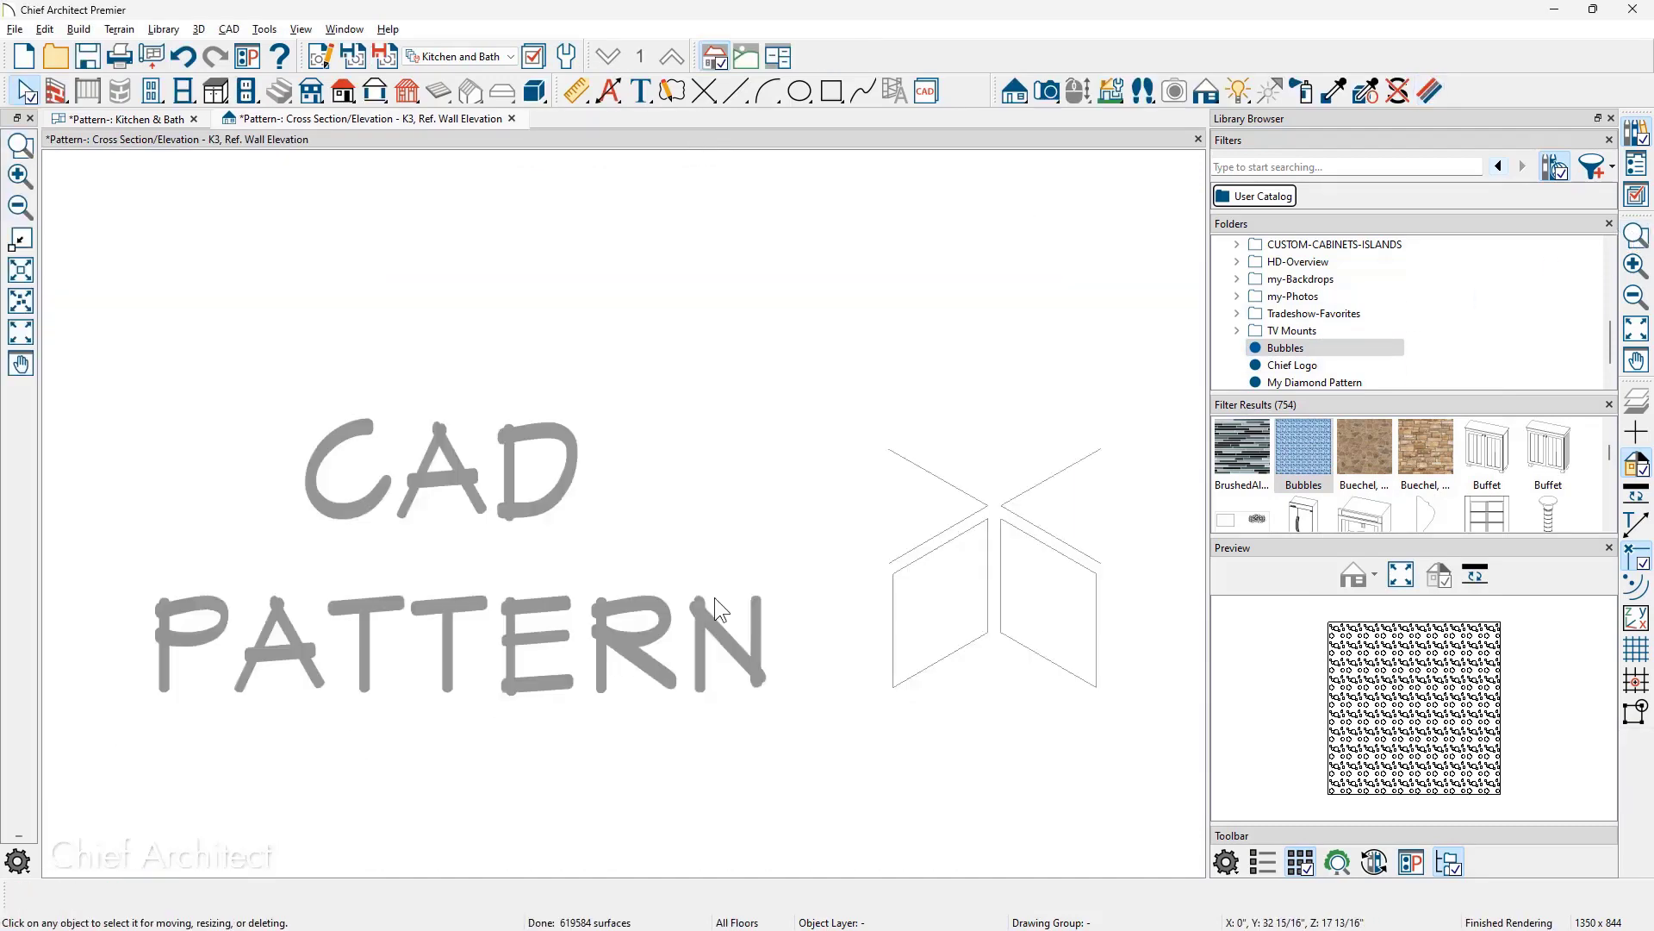
# - Create a new pattern named 'My Diamonds Pattern2' from the X-shaped CAD drawing
pyautogui.moveTo(897, 525); pyautogui.dragTo(1155, 731)
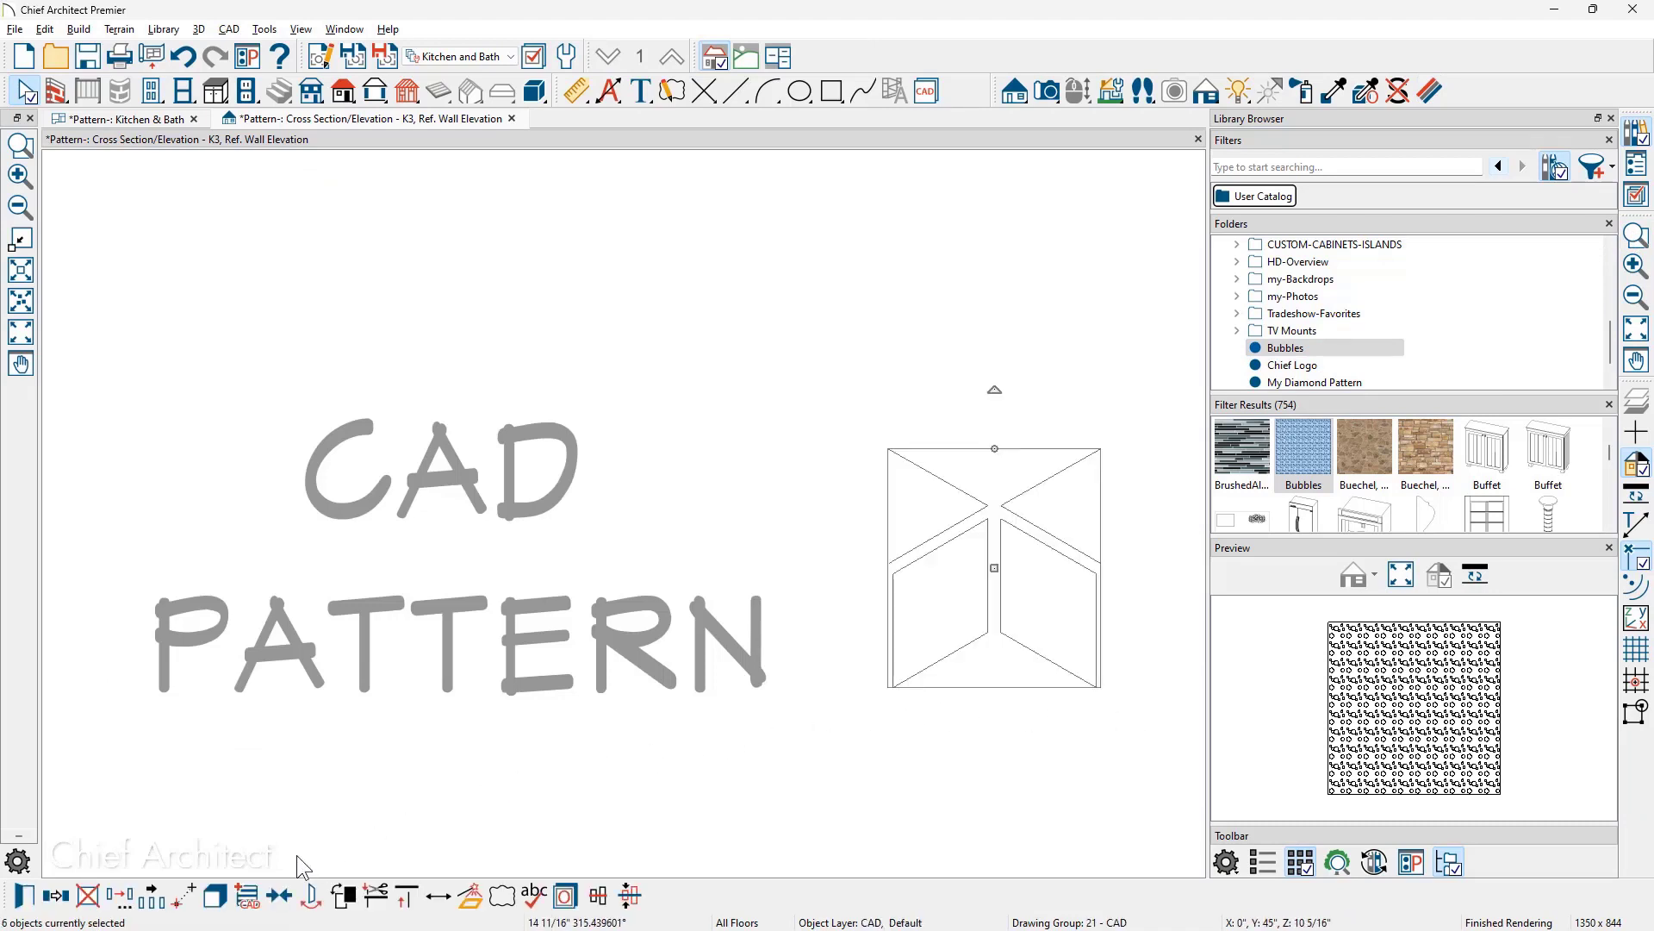
pyautogui.click(247, 896)
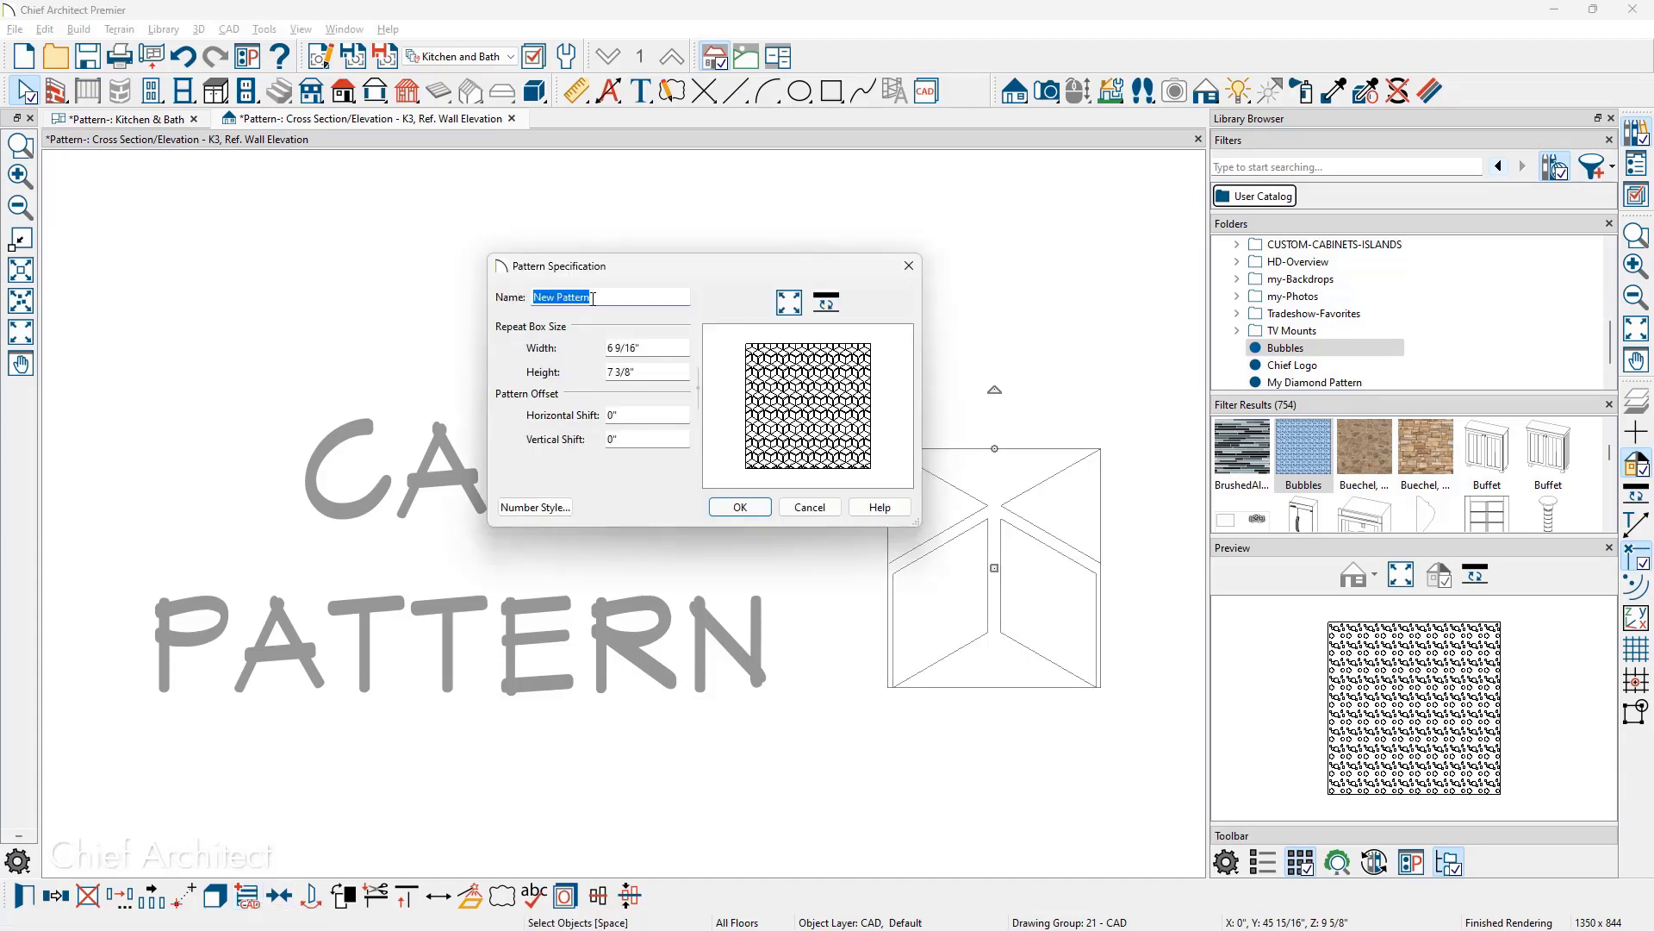
pyautogui.write('My Diamonds Pattern2')
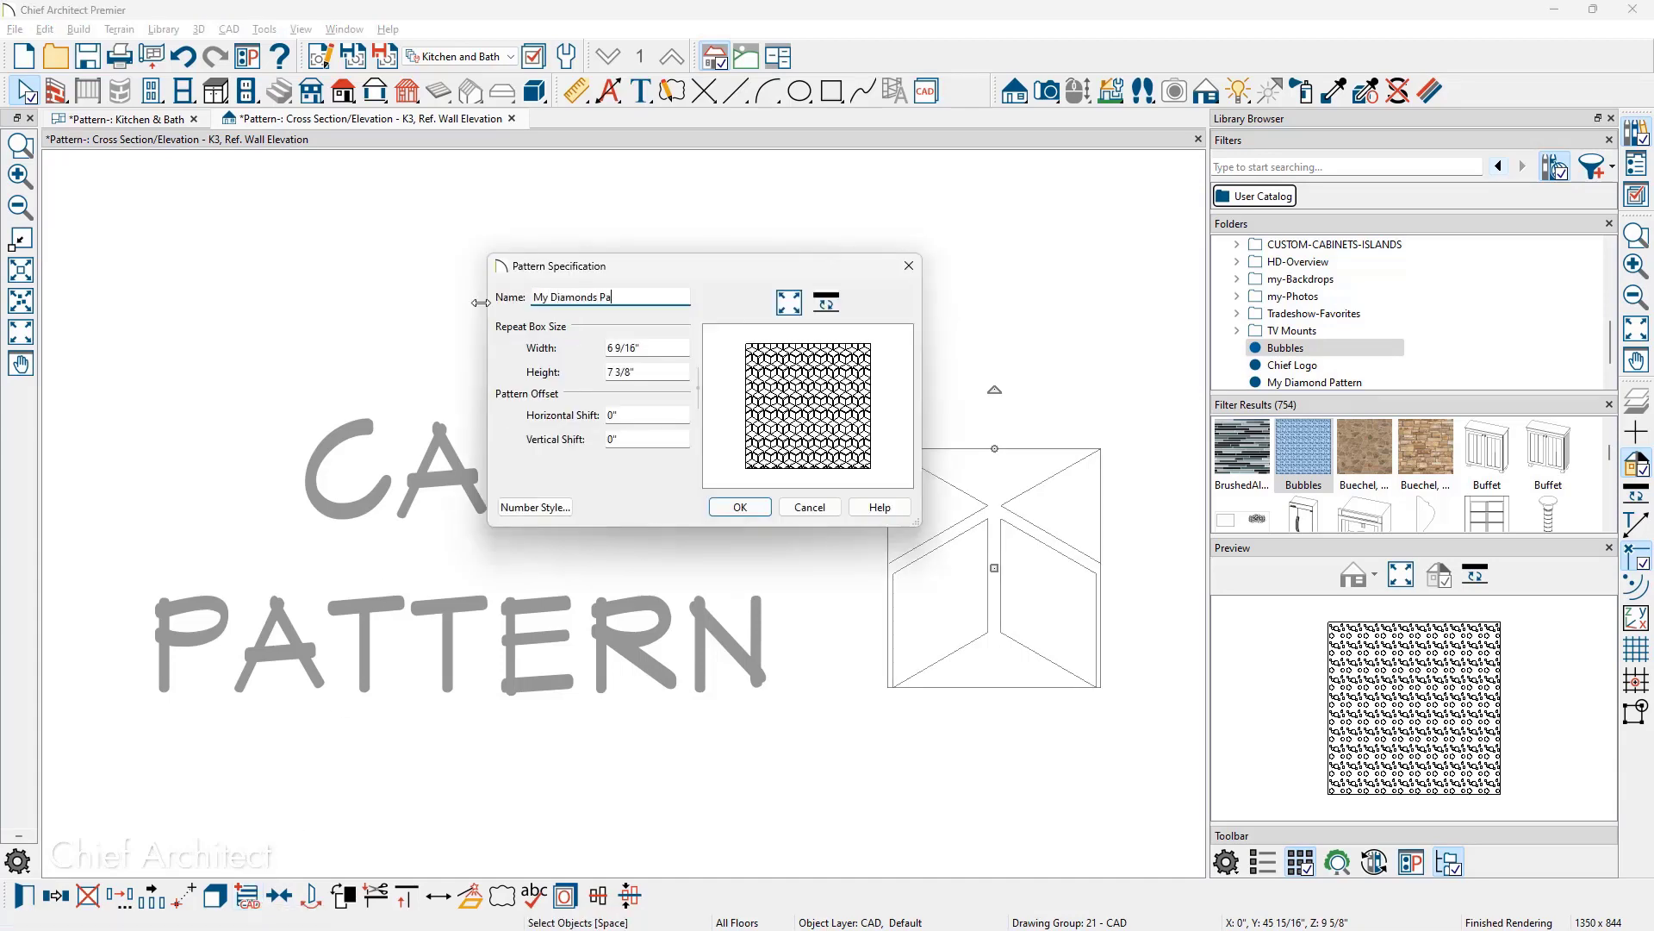
# - Save My Diamonds Pattern2 to the library and pan out to the whole kitchen wall
pyautogui.click(739, 507)
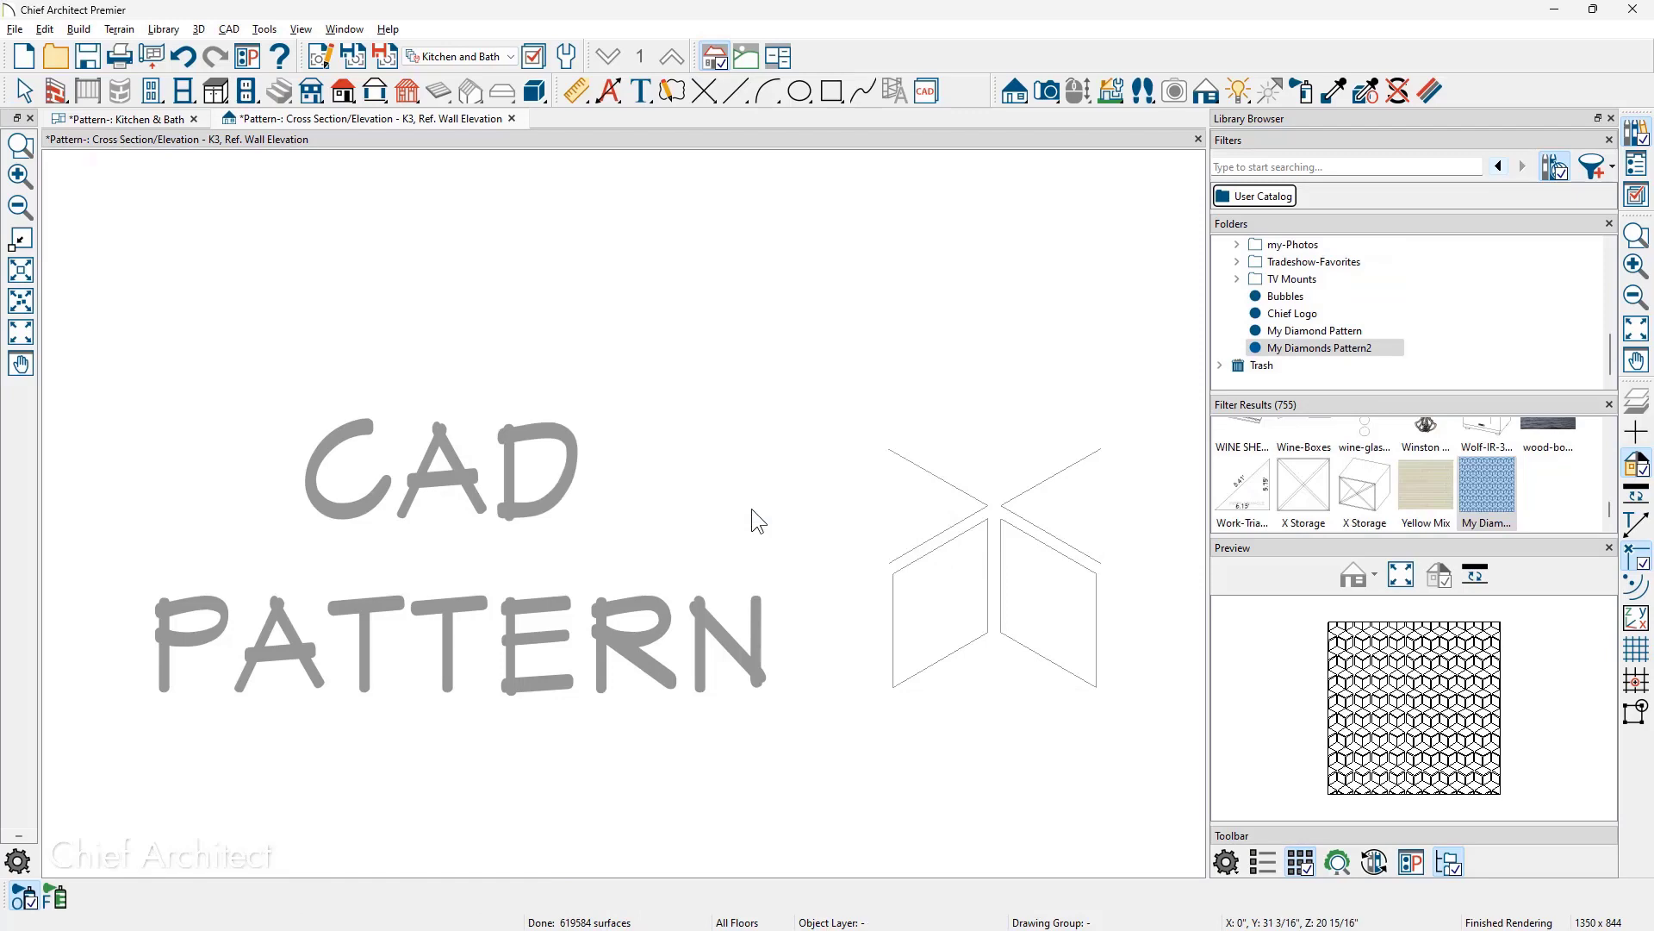
pyautogui.scroll(-4, 752, 508)
pyautogui.scroll(-2, 756, 517)
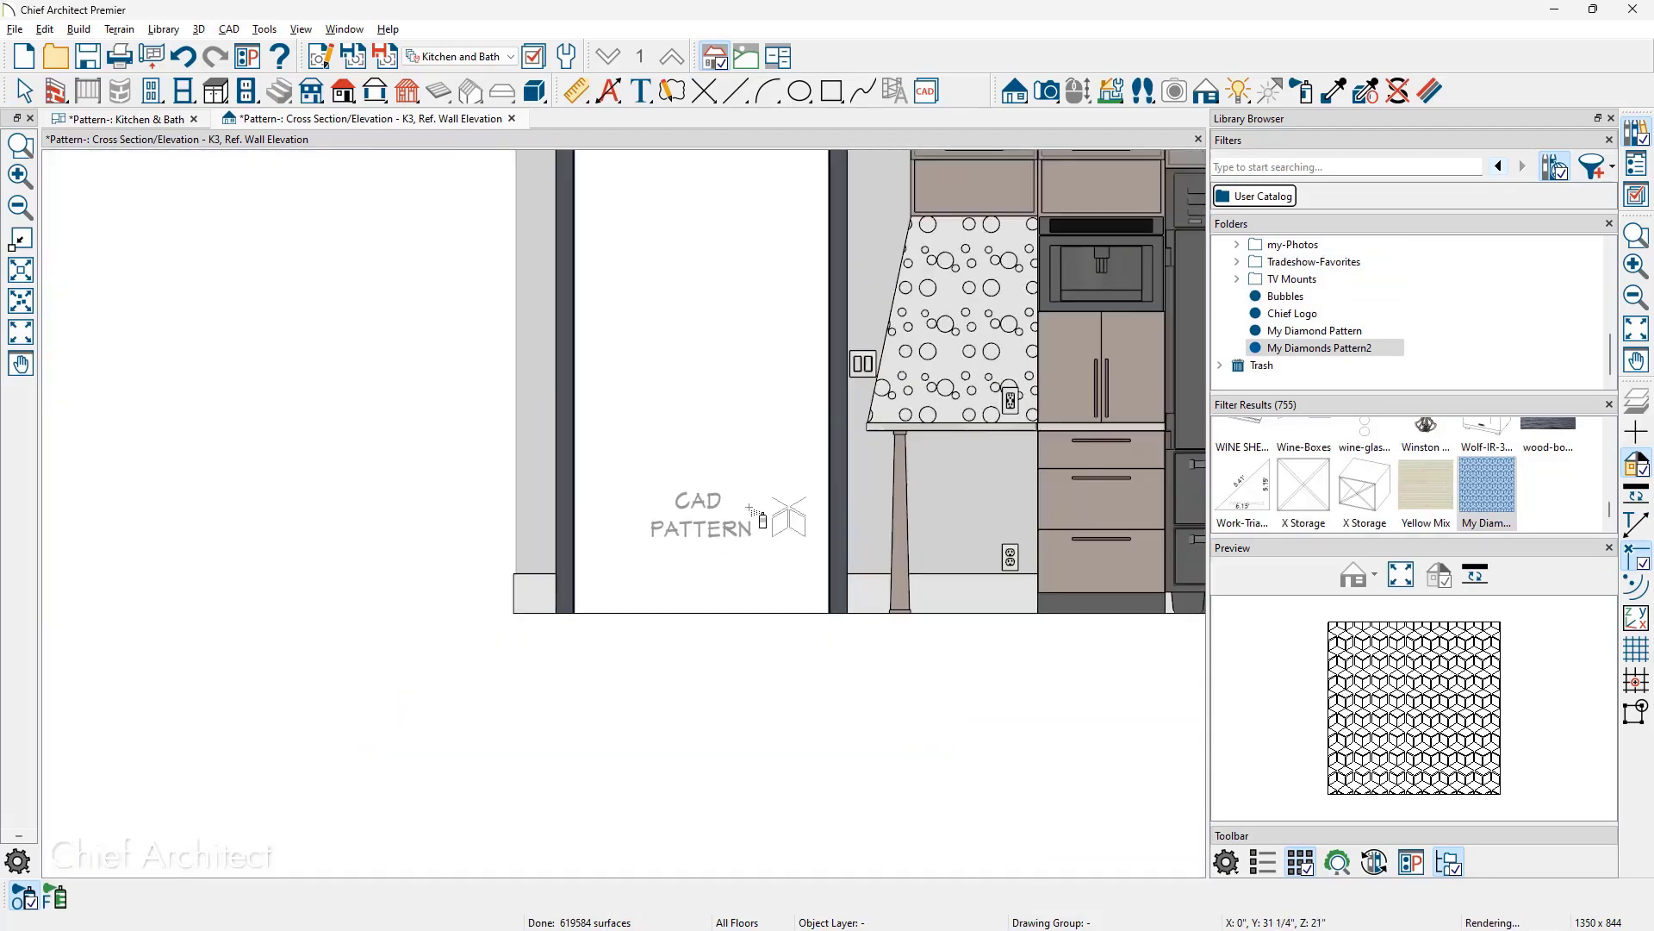
pyautogui.moveTo(997, 394); pyautogui.dragTo(231, 610, button='middle')
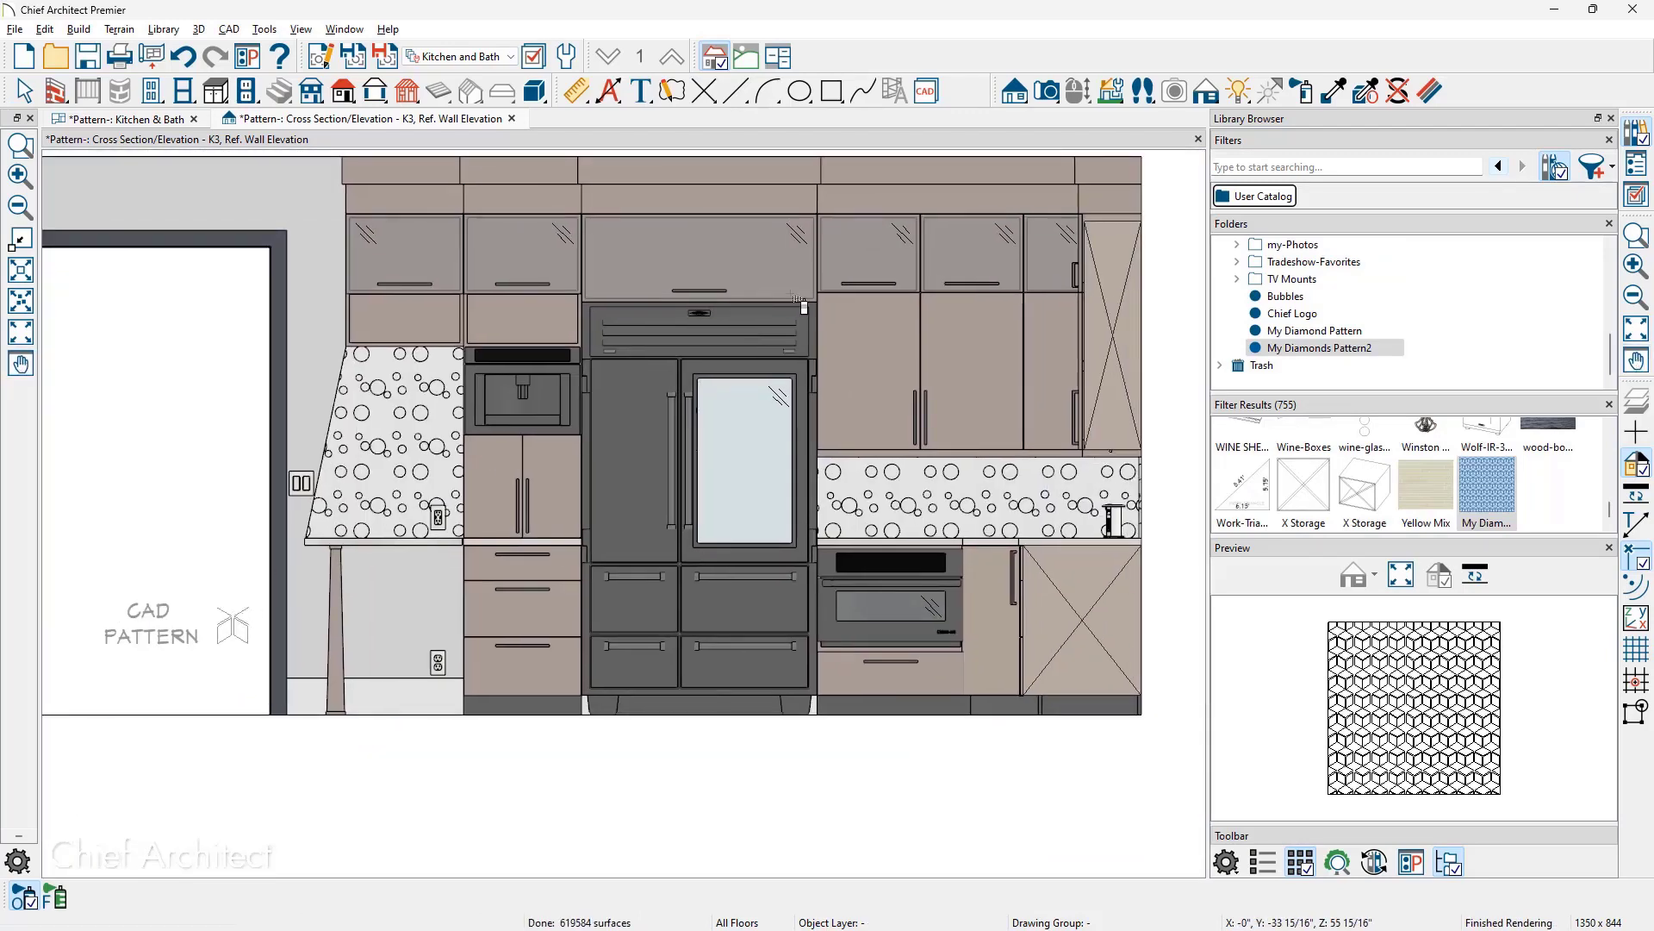
# - Give the backsplash material the My Diamonds Pattern2 pattern from the library
pyautogui.click(1431, 90)
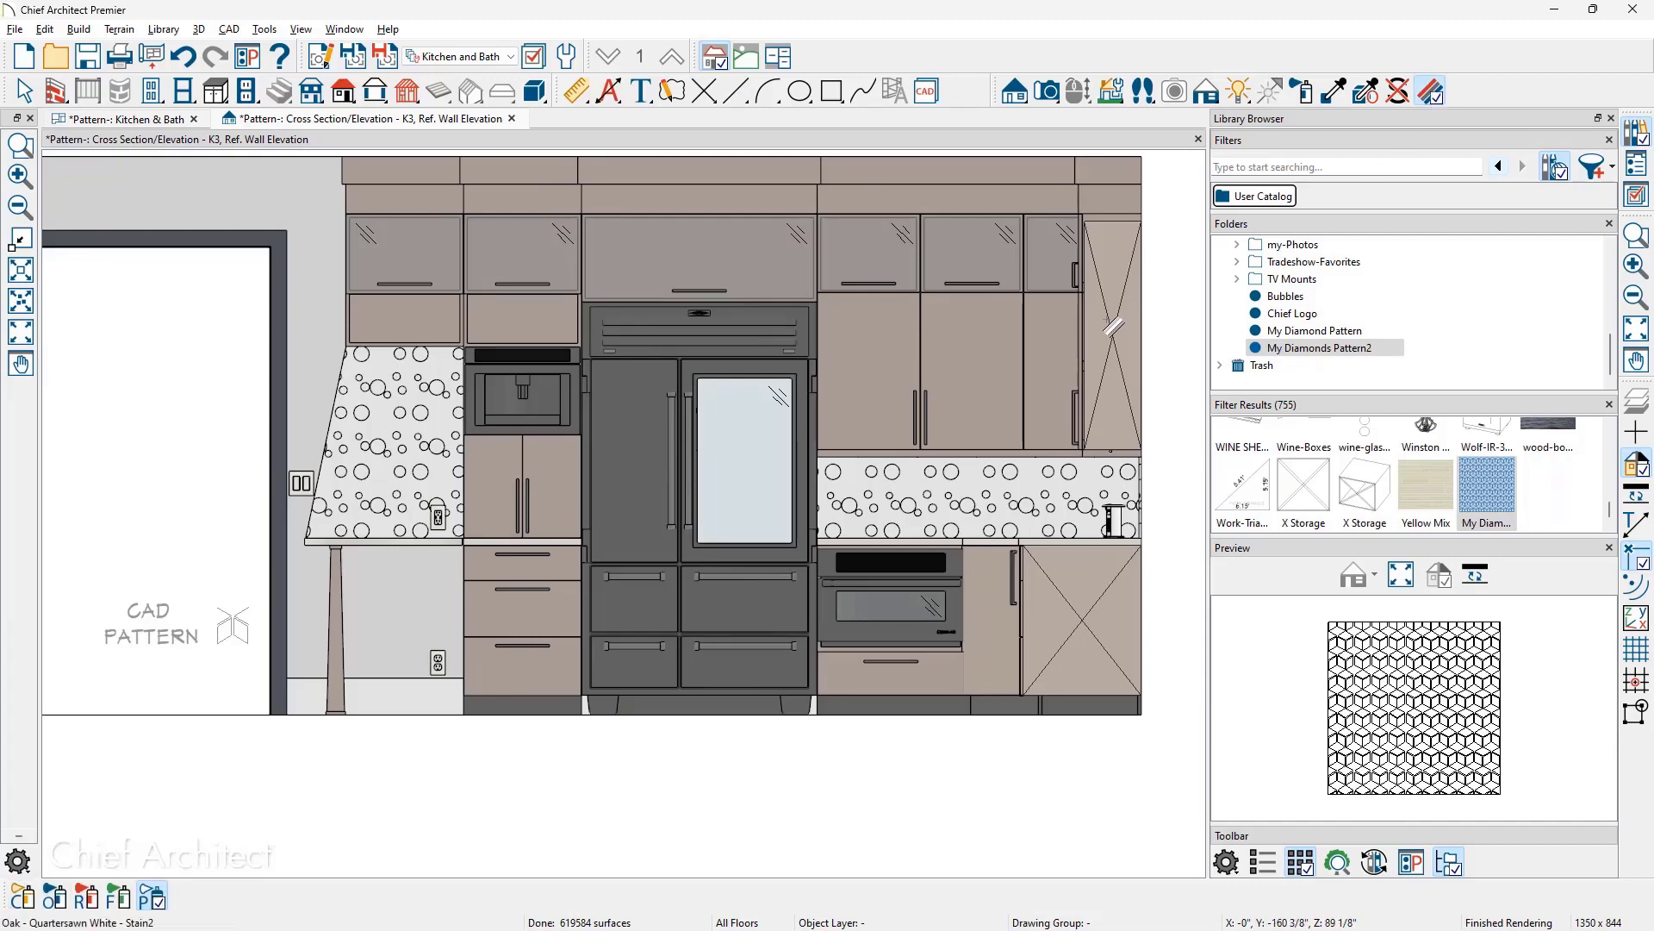
pyautogui.doubleClick(959, 489)
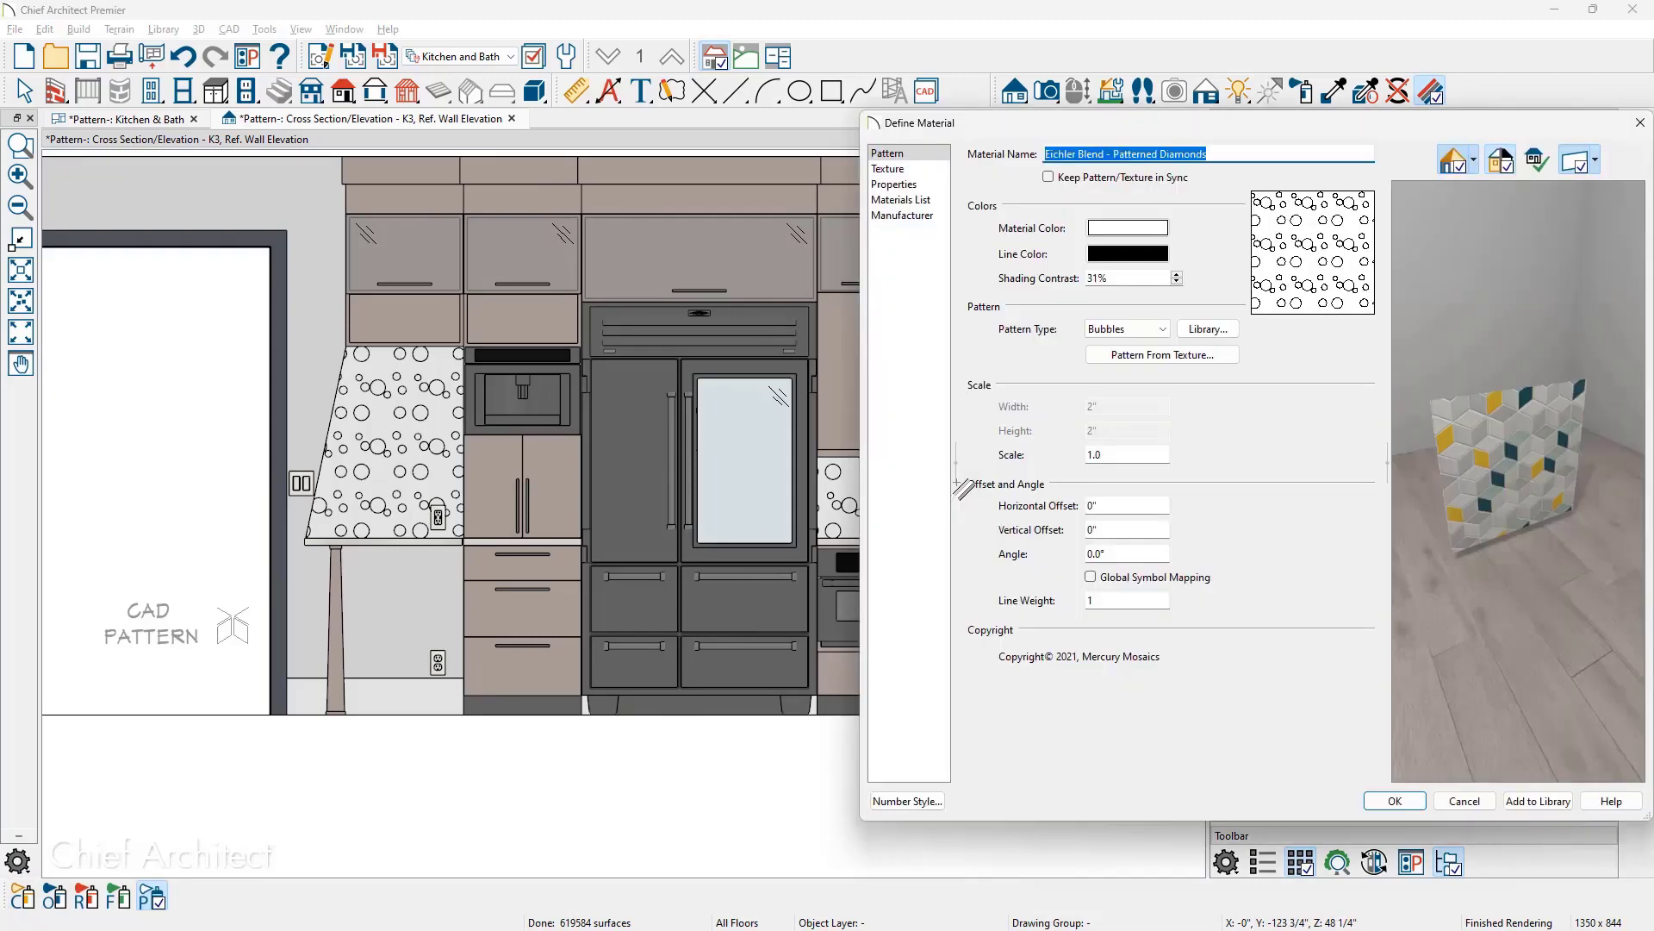
pyautogui.click(1207, 328)
pyautogui.click(1015, 338)
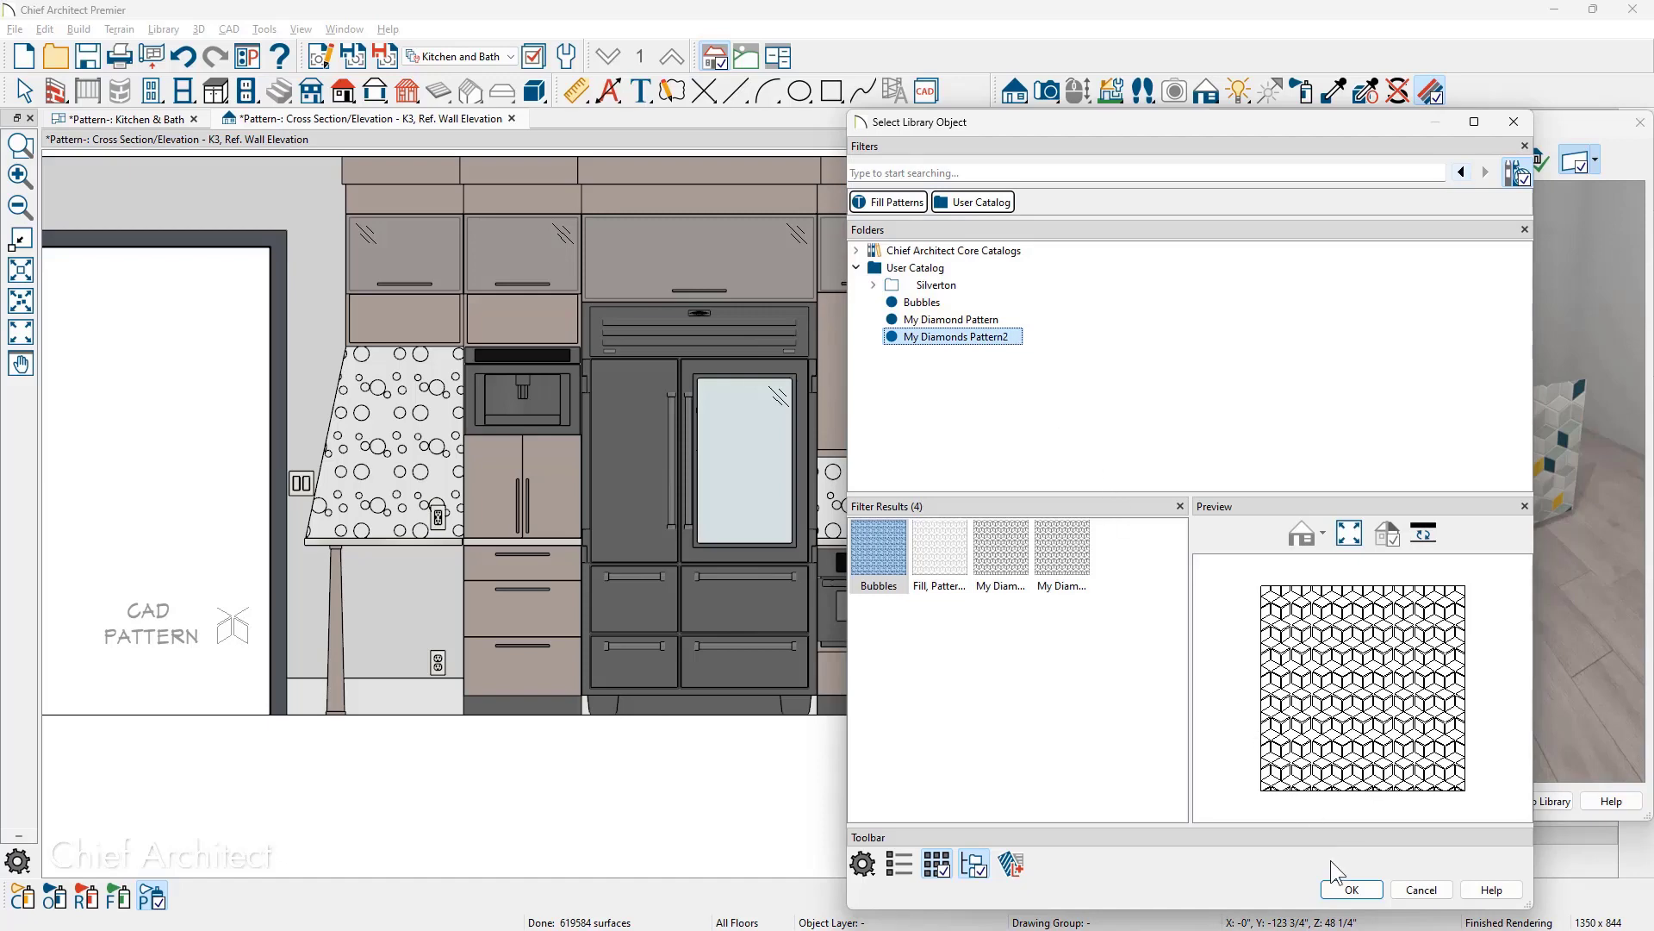
pyautogui.click(1349, 891)
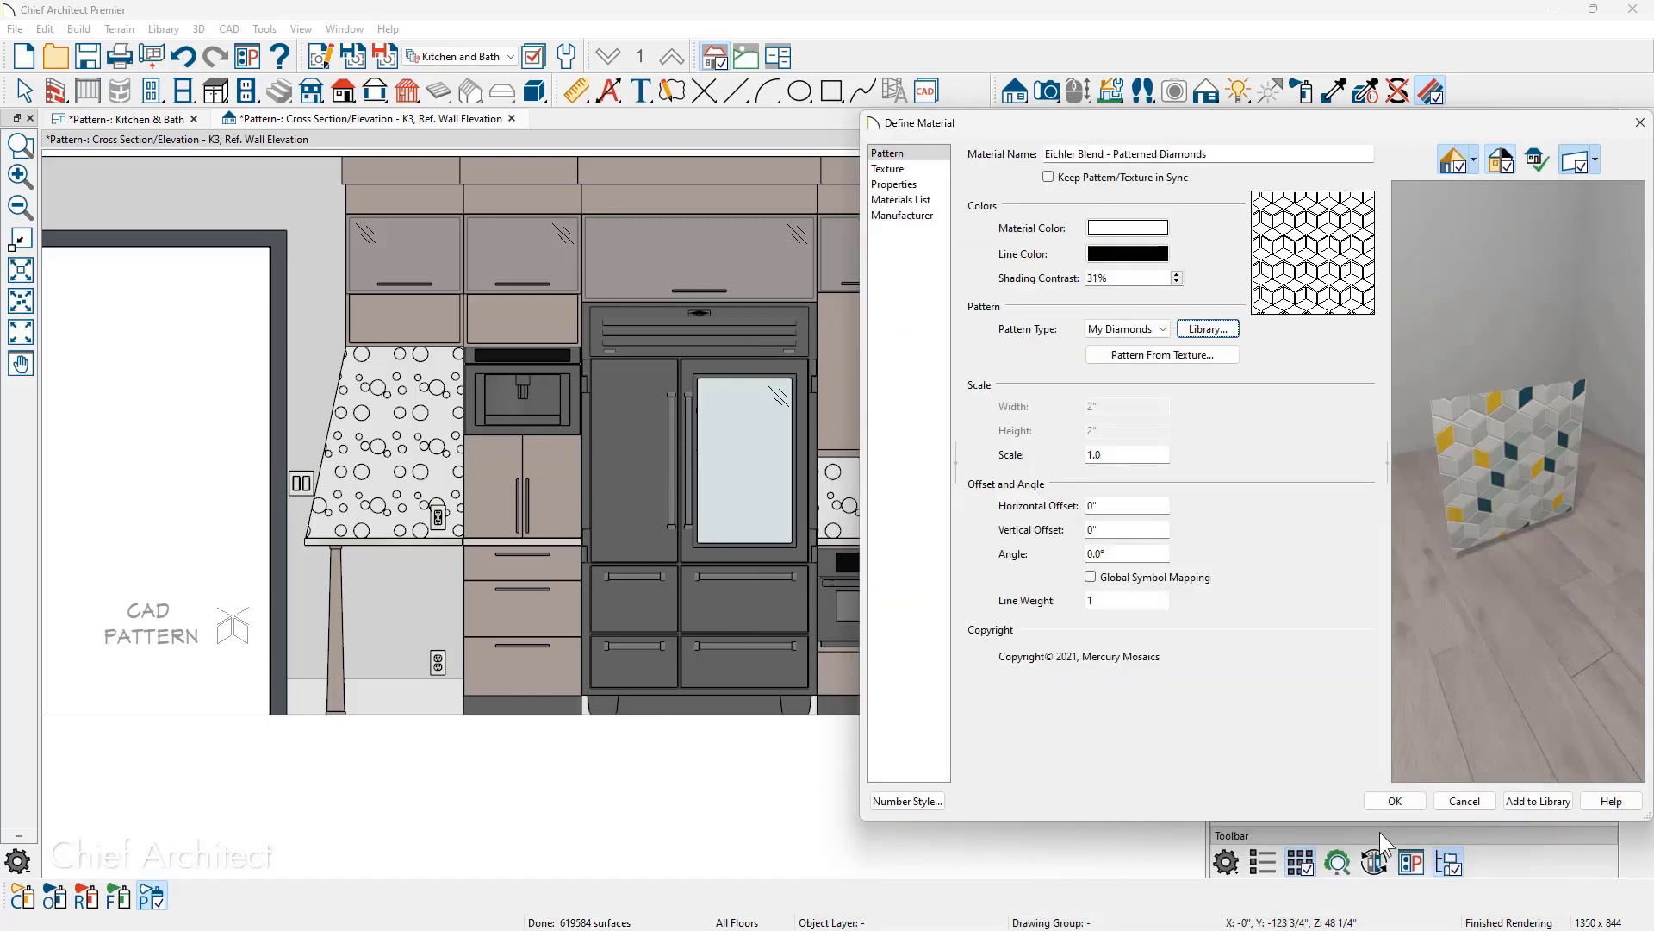
pyautogui.click(1397, 802)
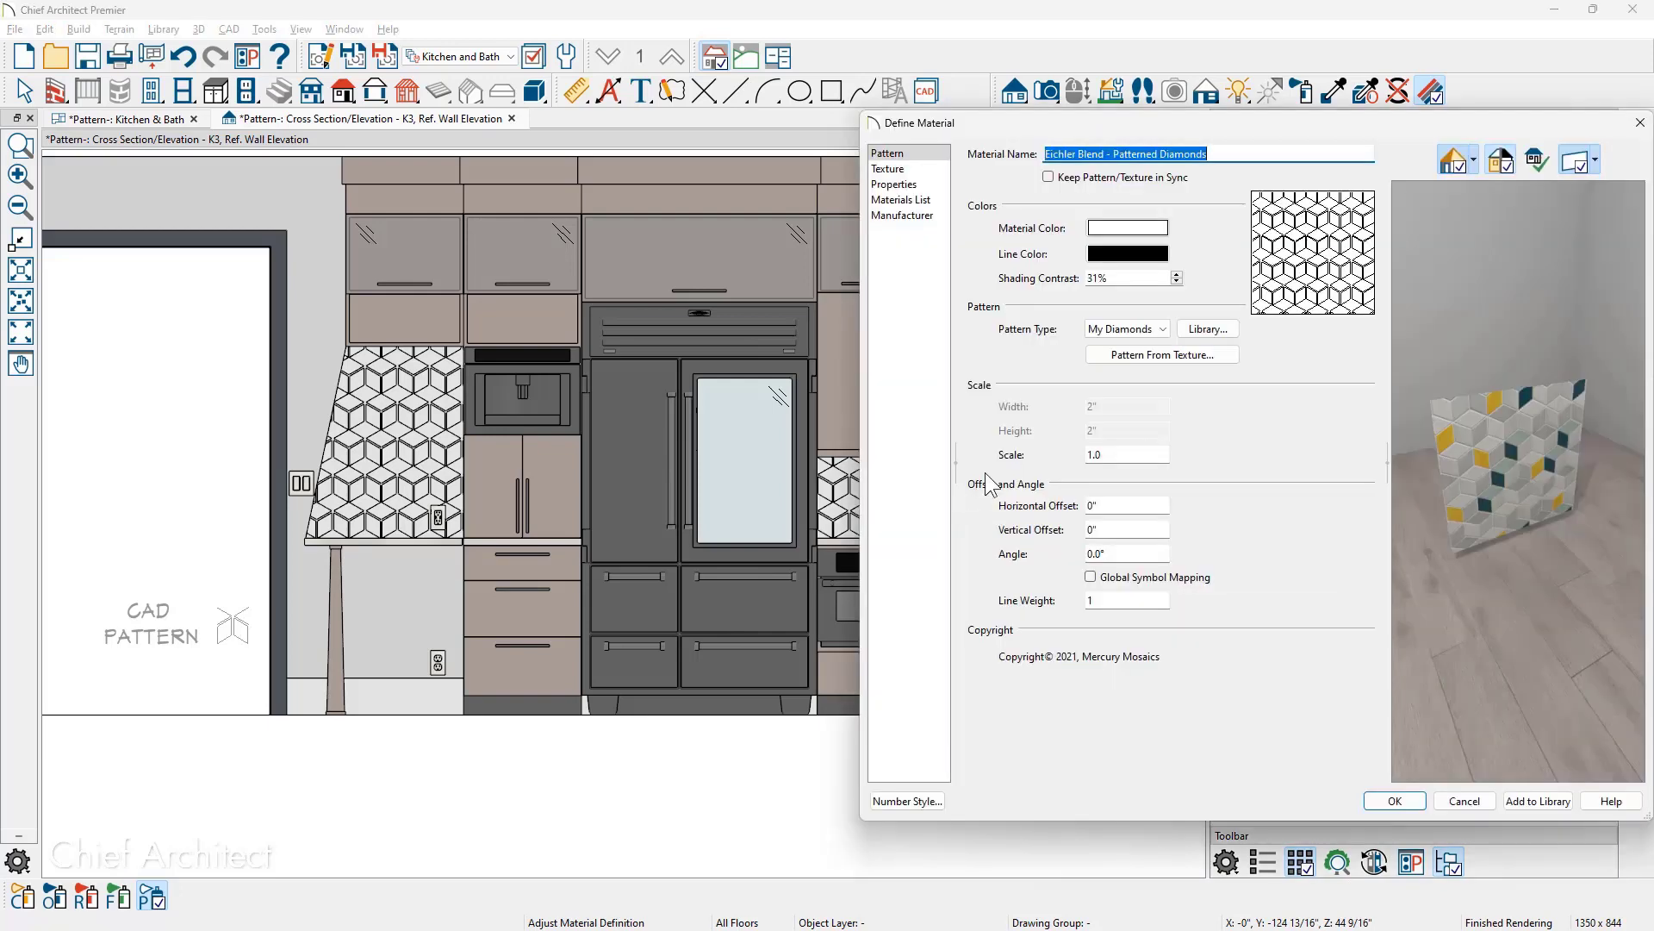
# - Set the backsplash material's pattern type to No Pattern
pyautogui.click(1135, 331)
pyautogui.click(1120, 348)
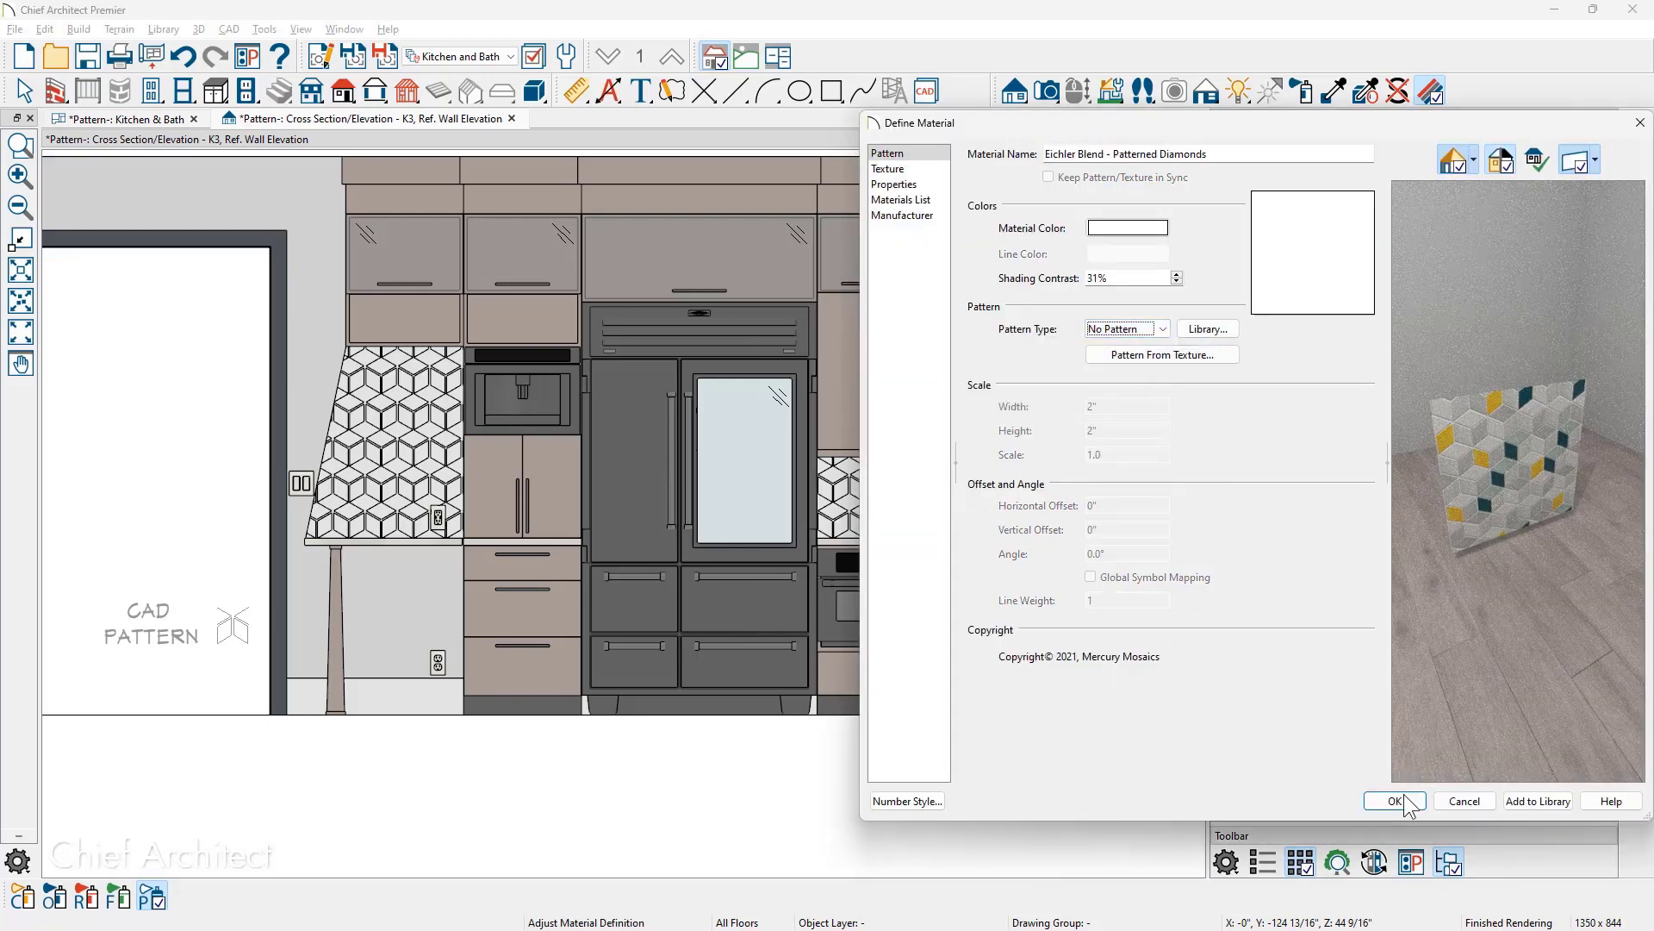
pyautogui.click(1397, 801)
# - Draw a small rectangular polyline on the hood filled with My Diamonds Pattern2
pyautogui.click(832, 90)
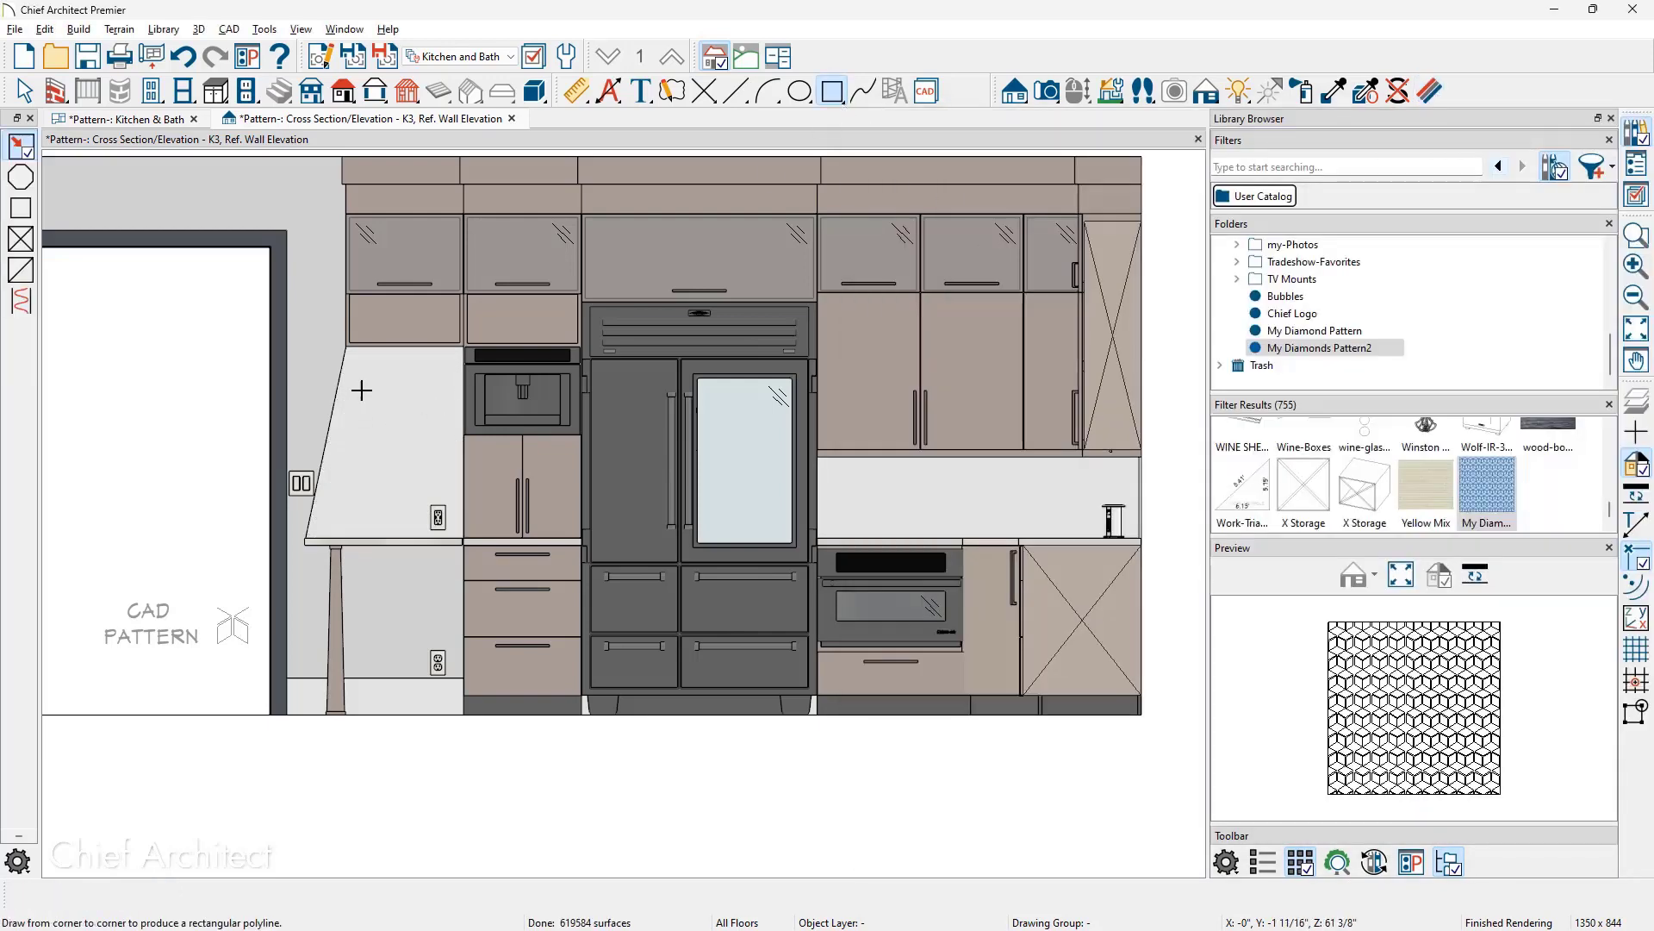
pyautogui.moveTo(362, 374); pyautogui.dragTo(432, 440)
pyautogui.press('space')
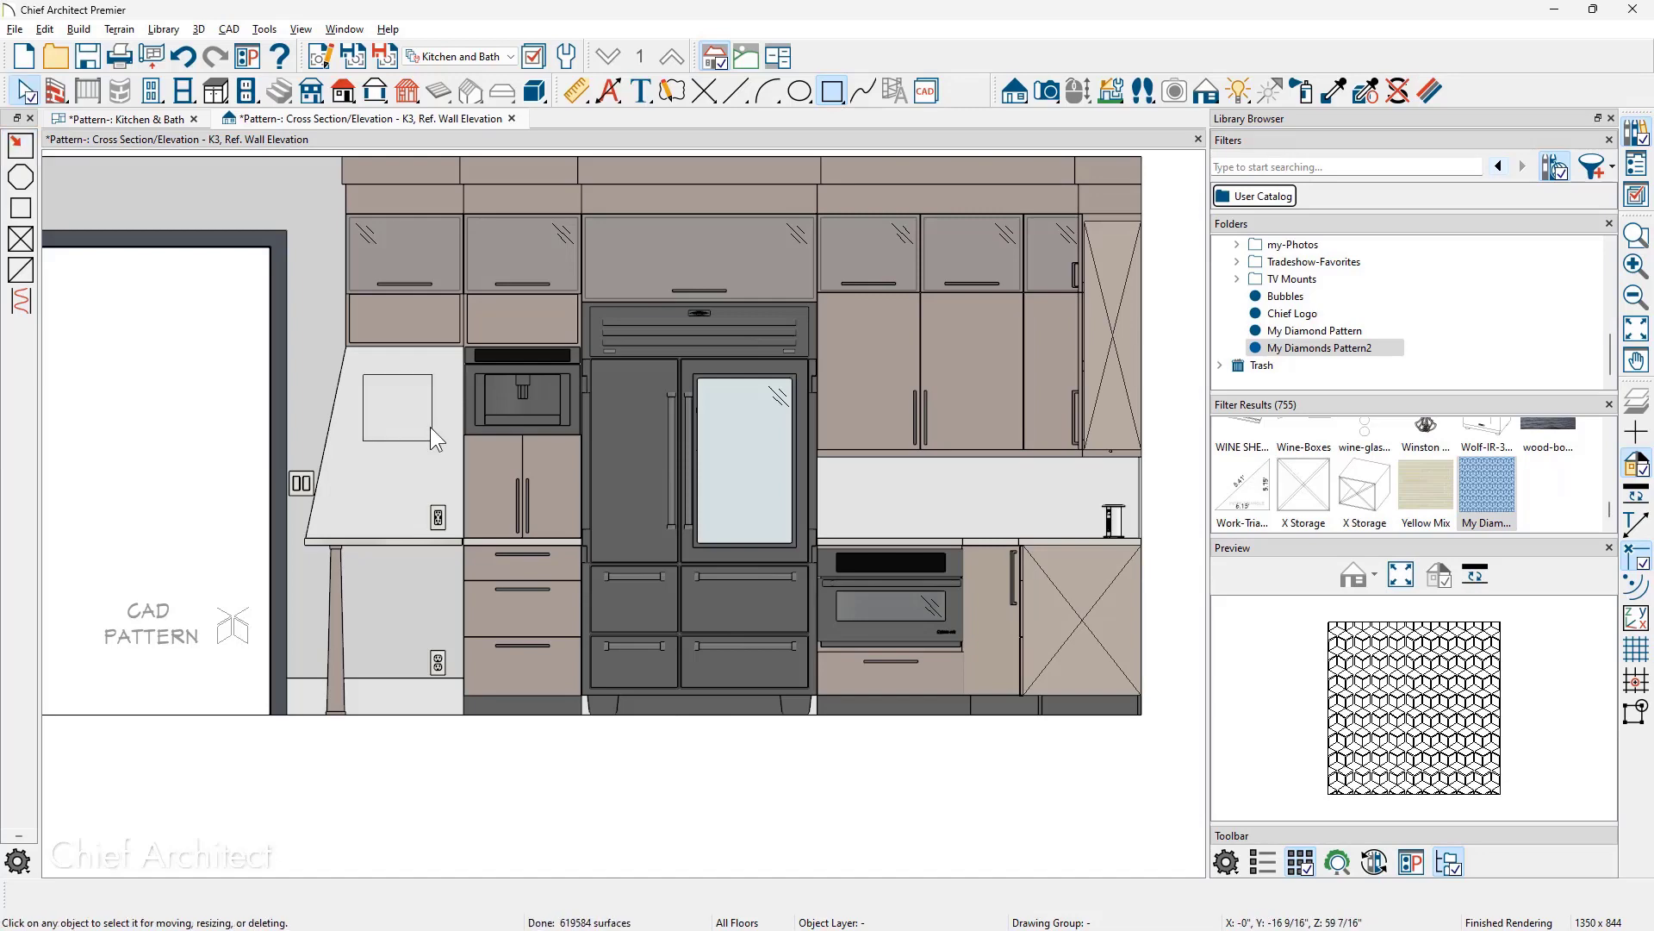
pyautogui.doubleClick(431, 426)
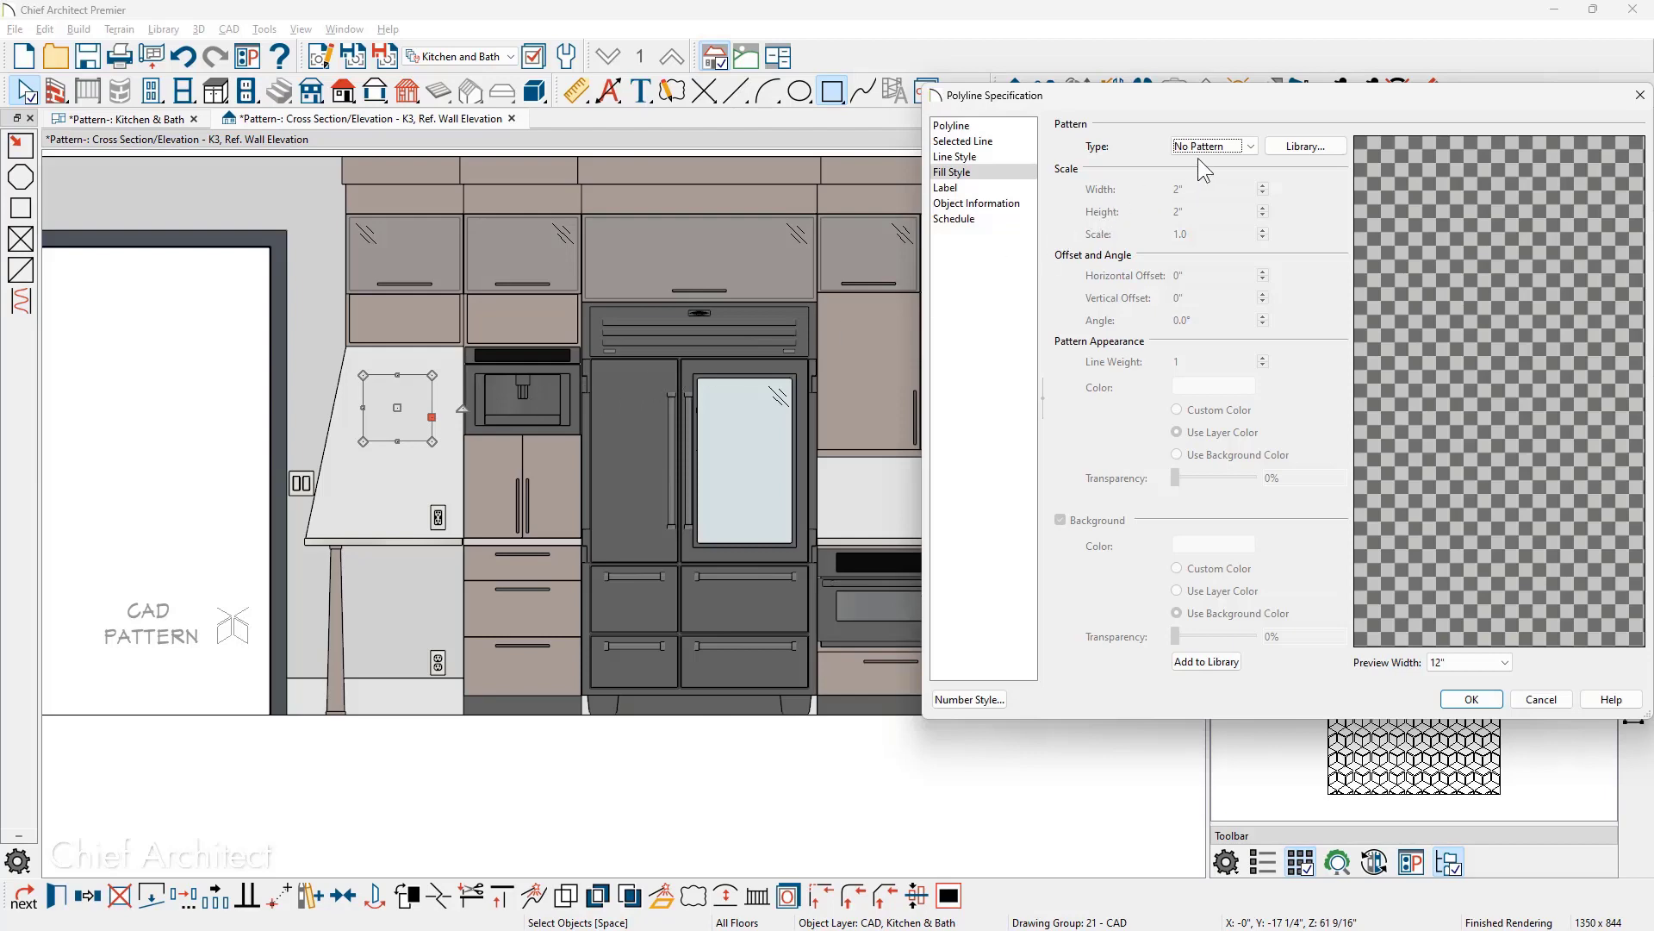
pyautogui.click(1315, 153)
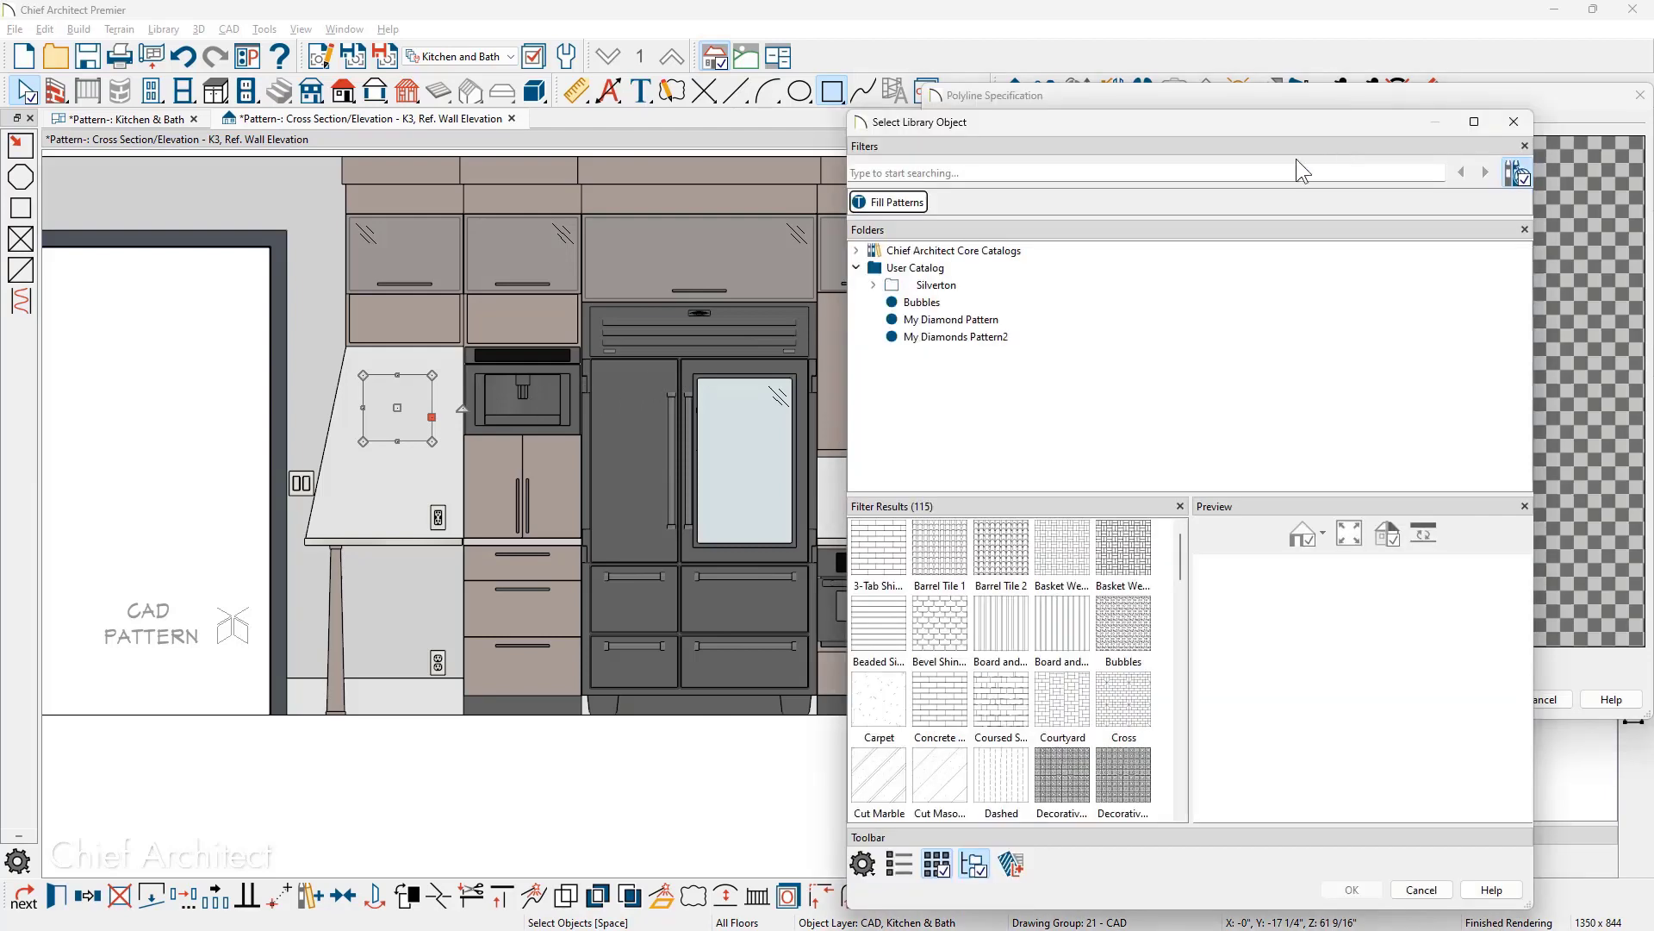
pyautogui.click(1010, 338)
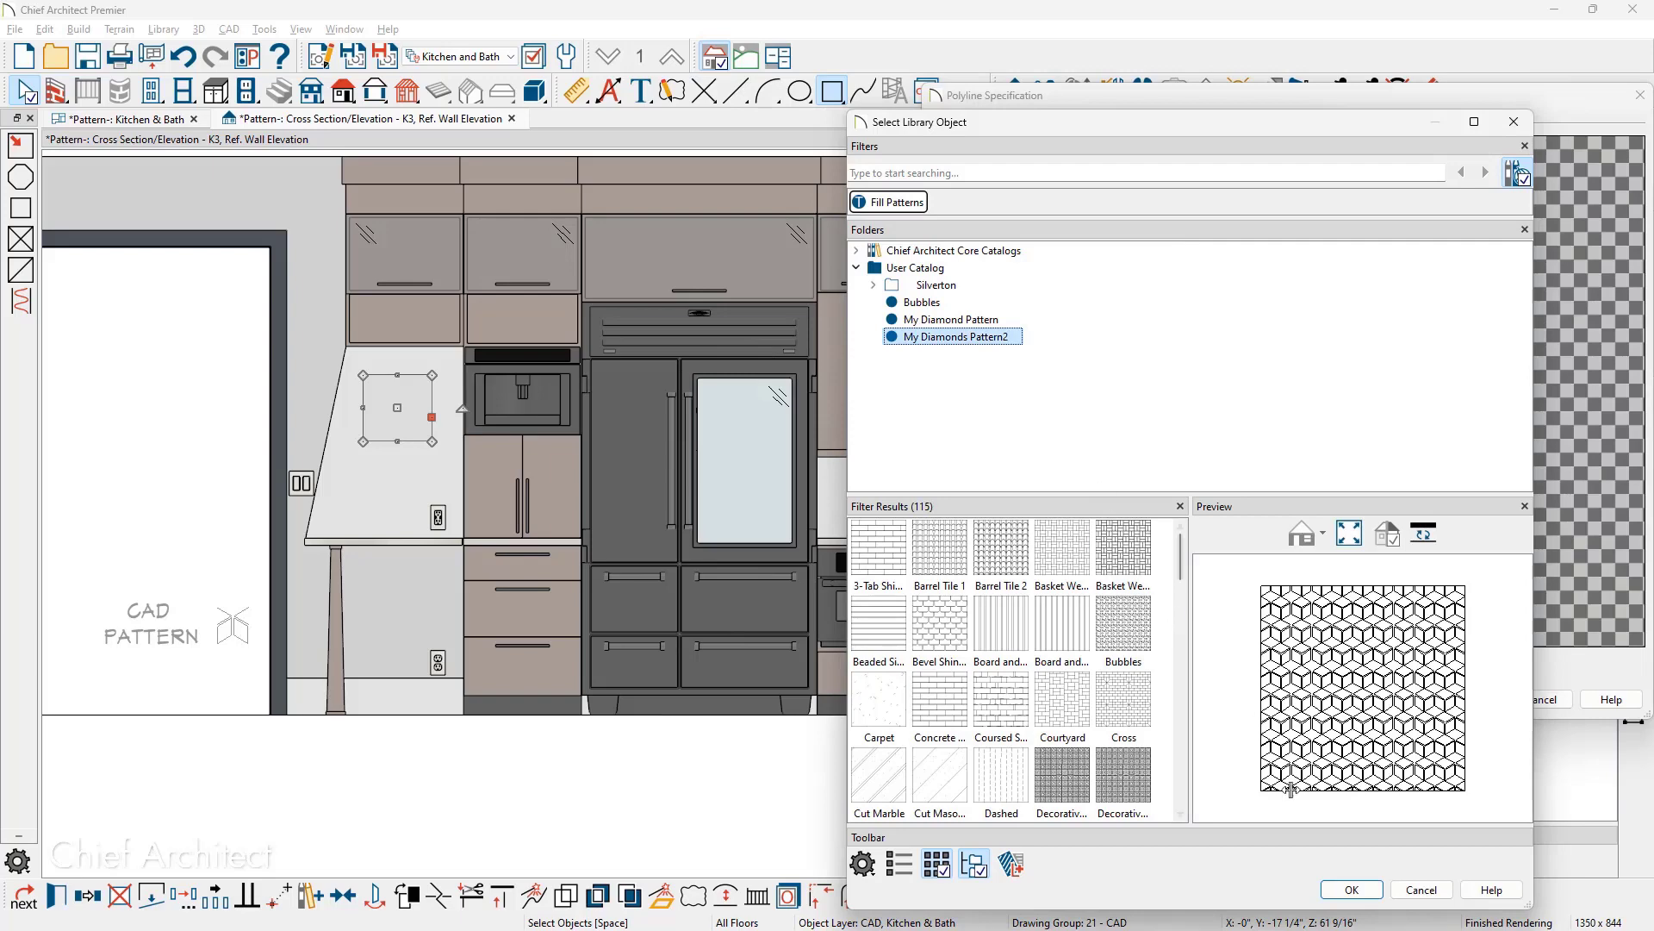
pyautogui.click(1349, 890)
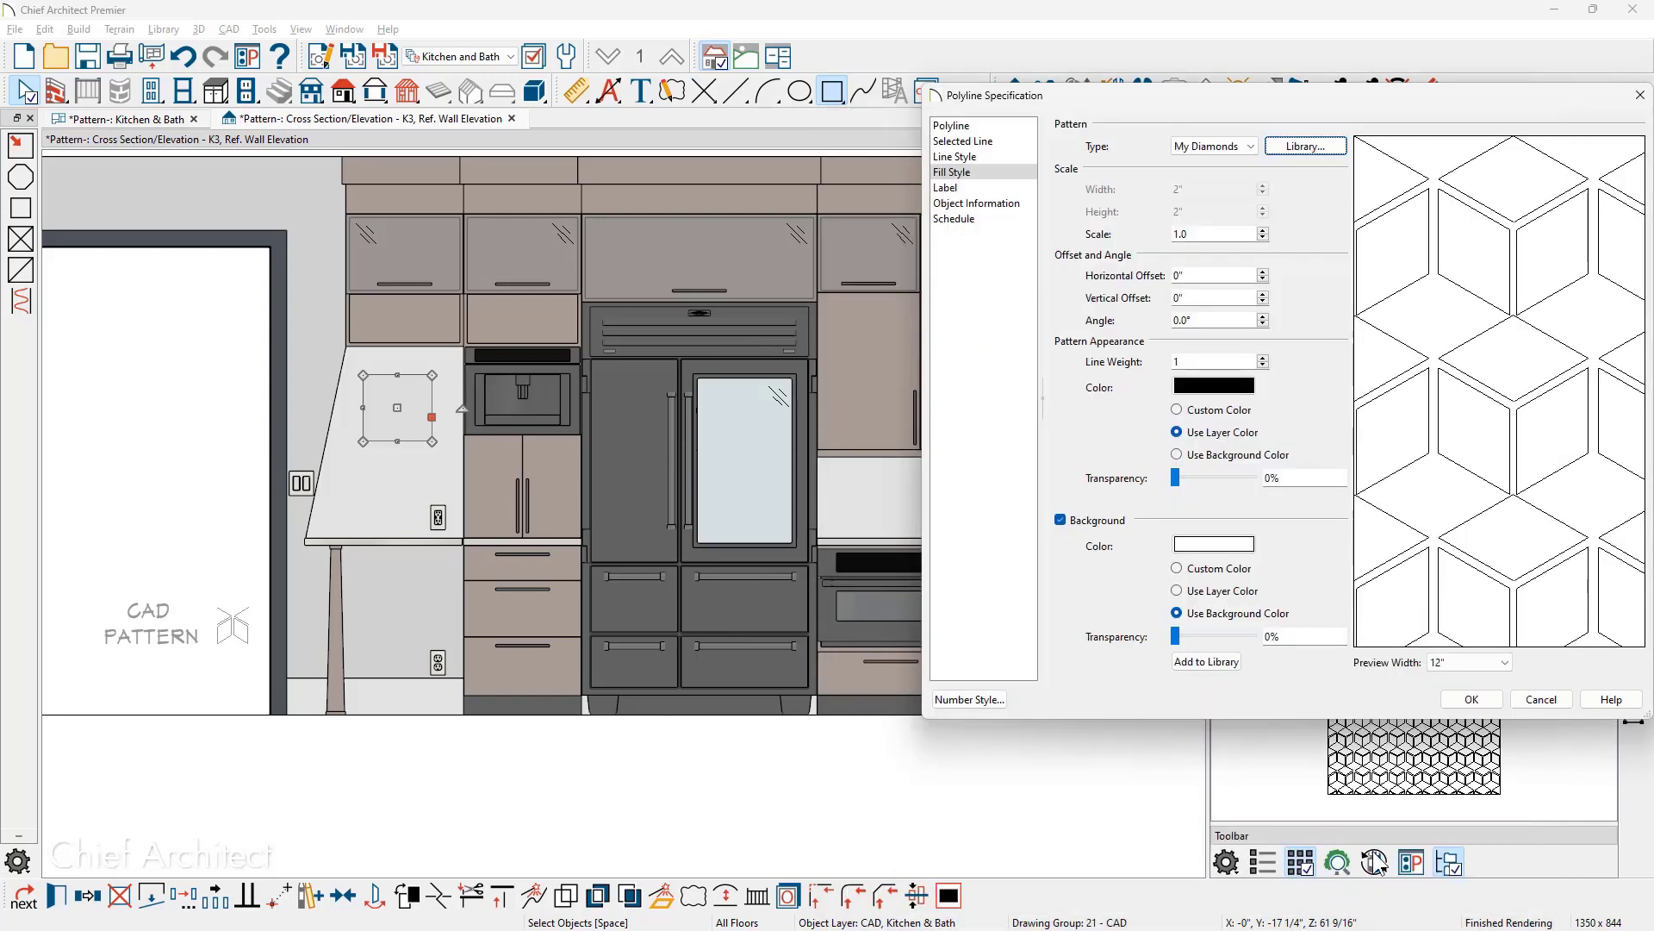
pyautogui.click(1479, 701)
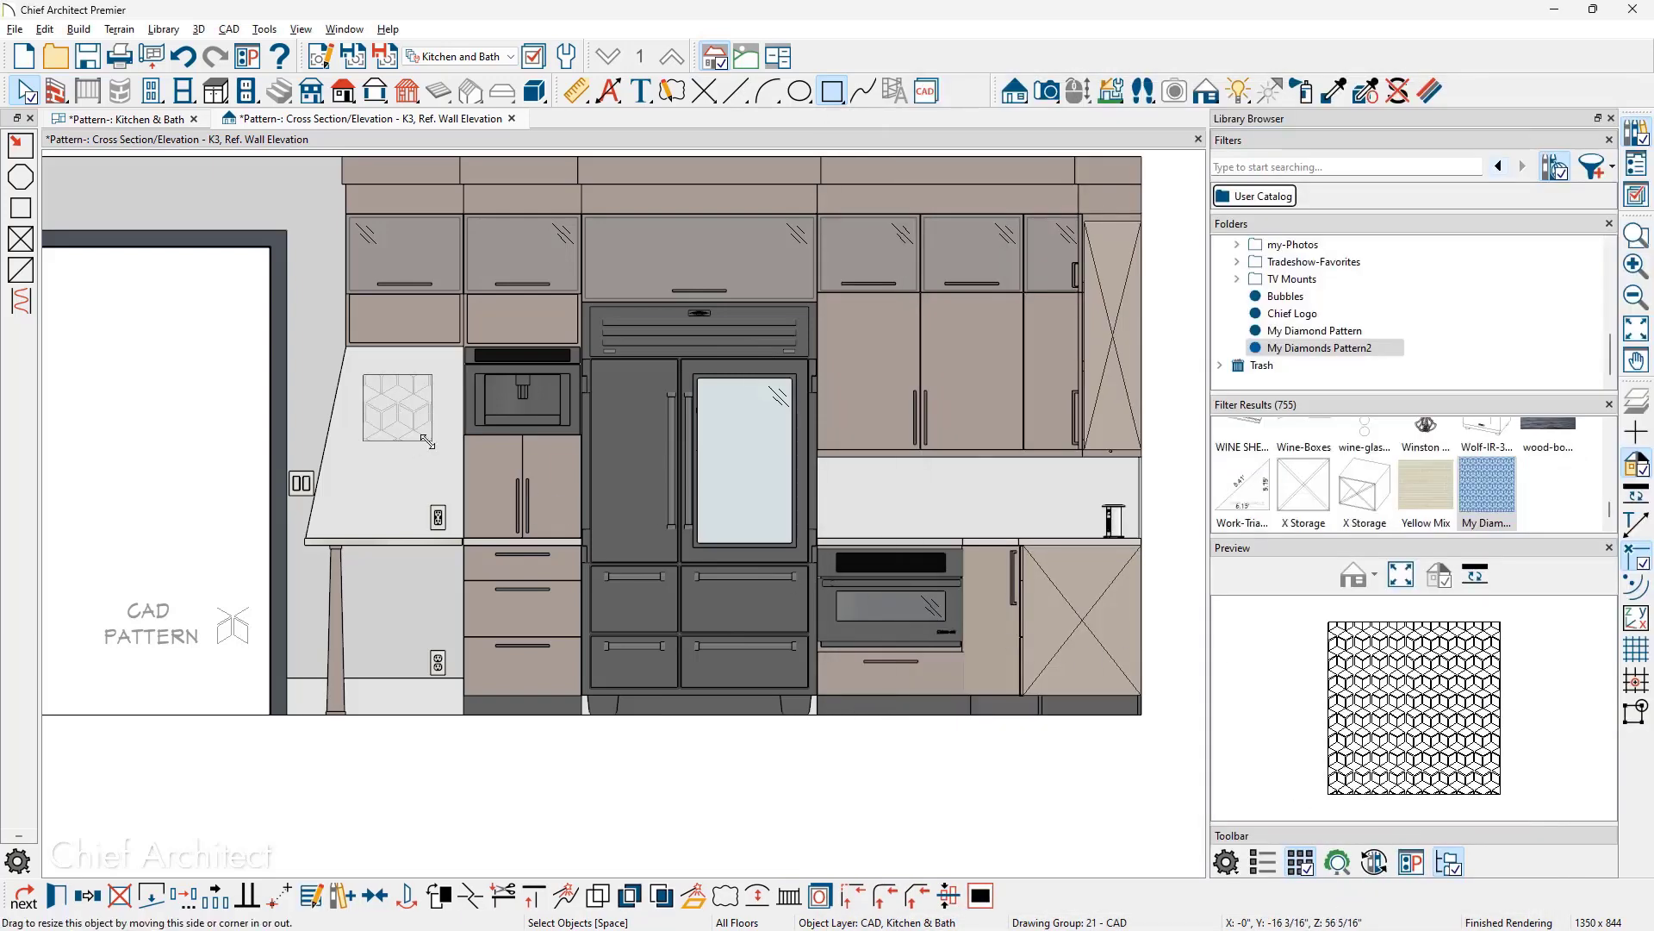
# - Stretch the diamond-filled box wider from its corner and pick a new outline line style
pyautogui.moveTo(432, 441); pyautogui.dragTo(449, 438)
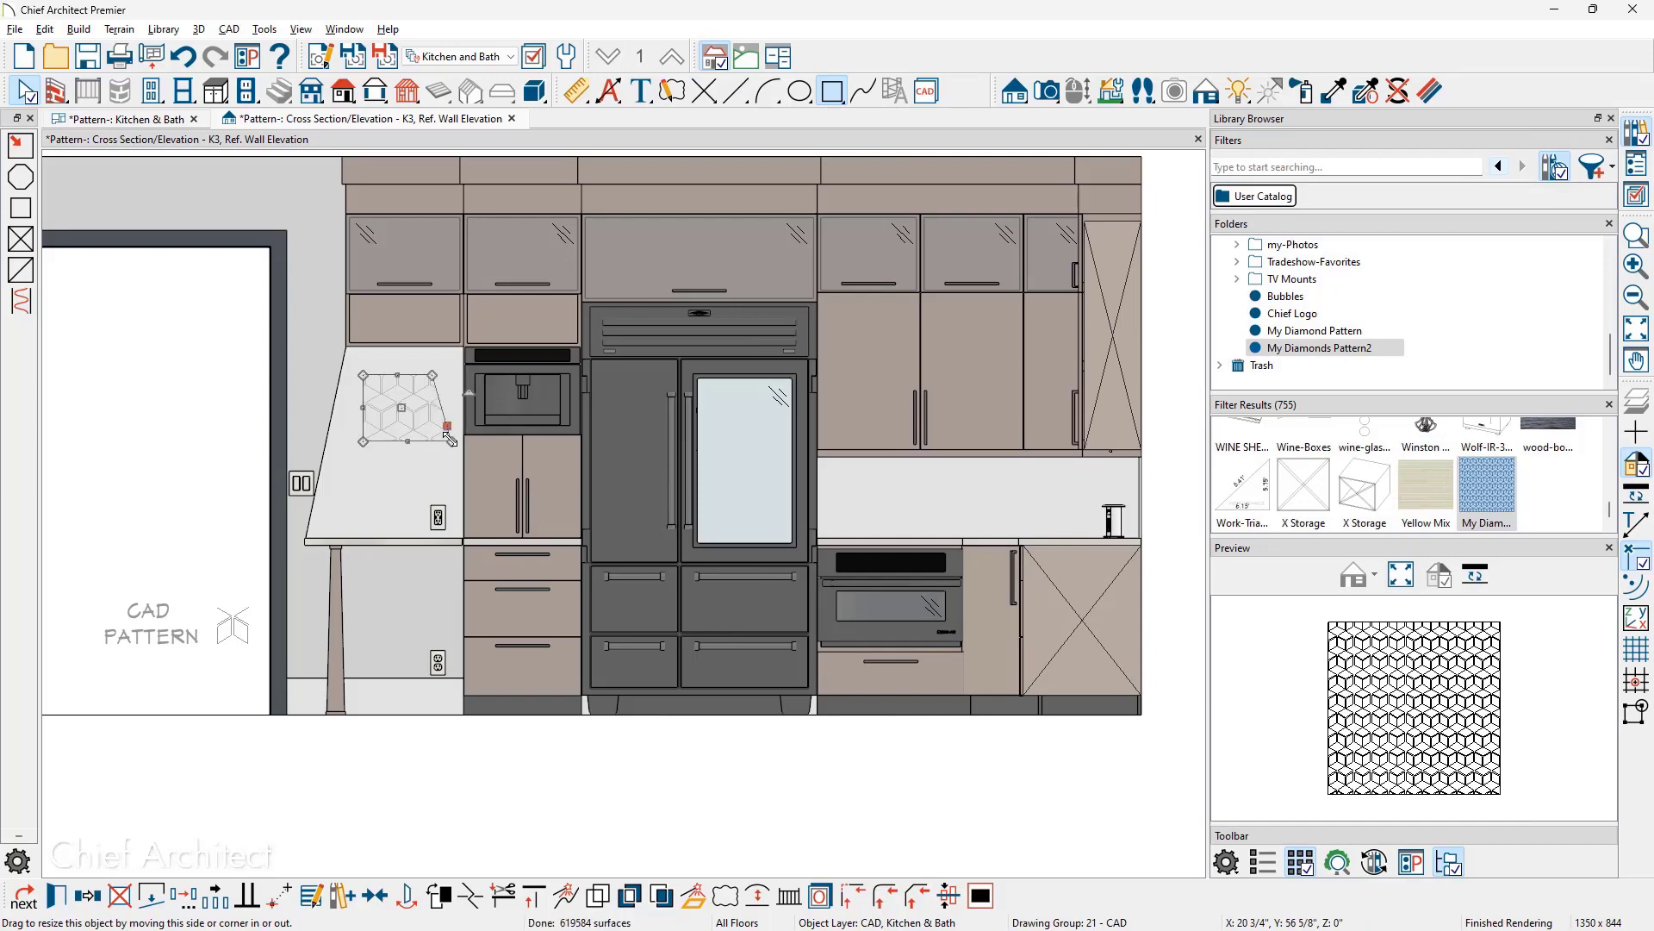
pyautogui.doubleClick(449, 438)
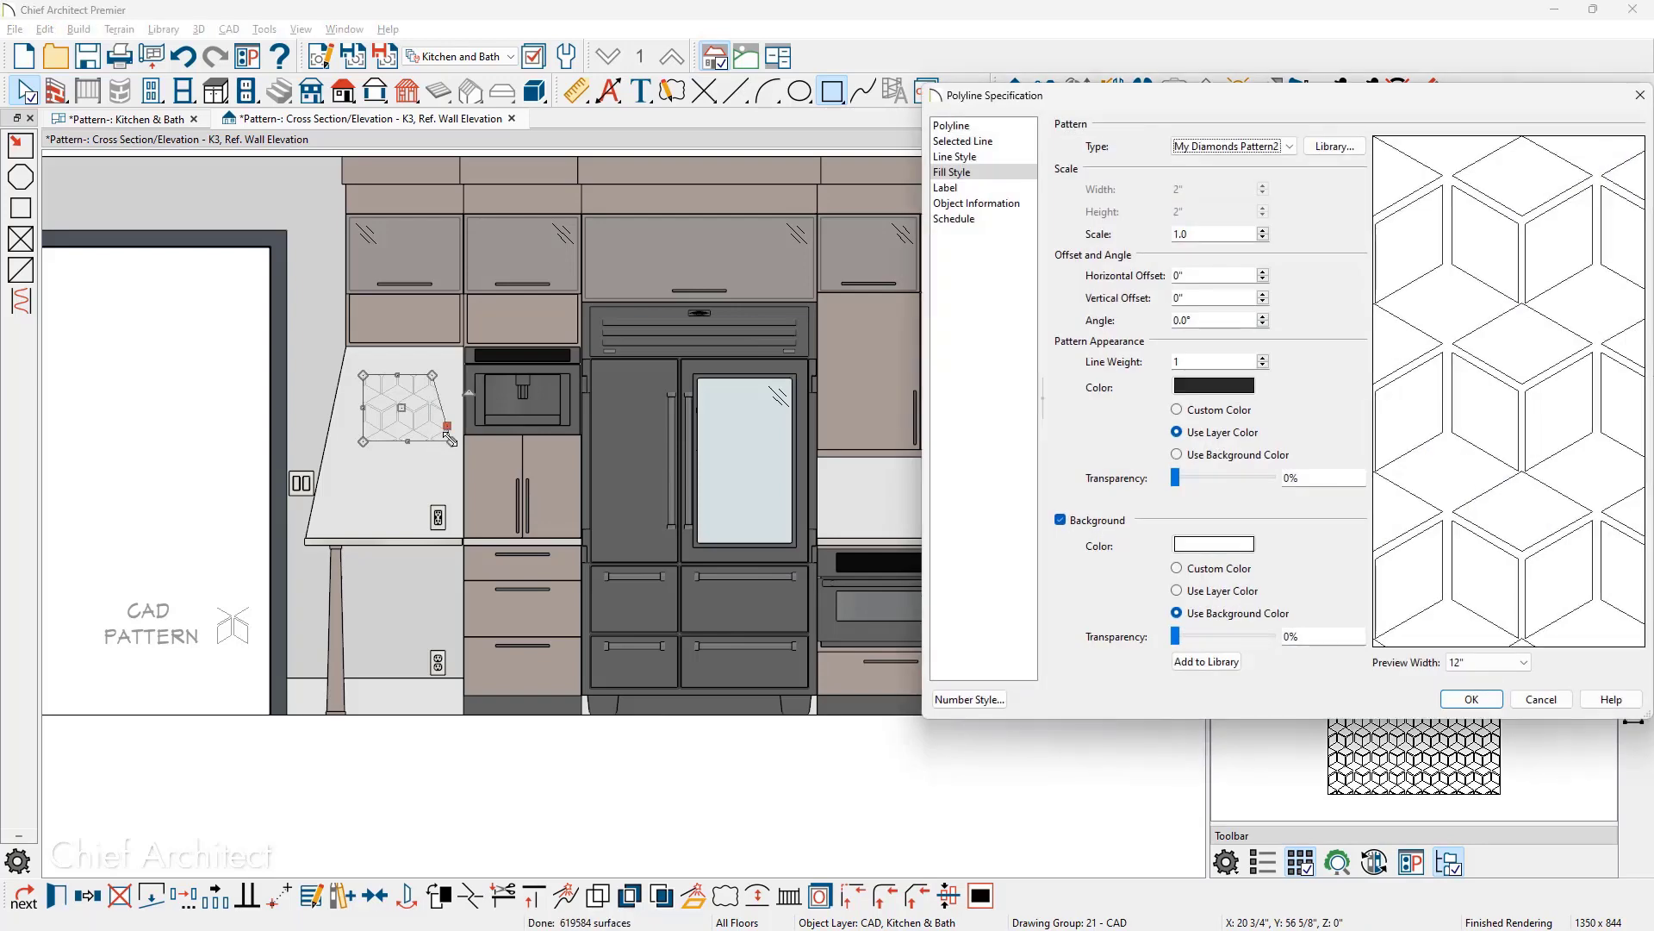
pyautogui.click(955, 156)
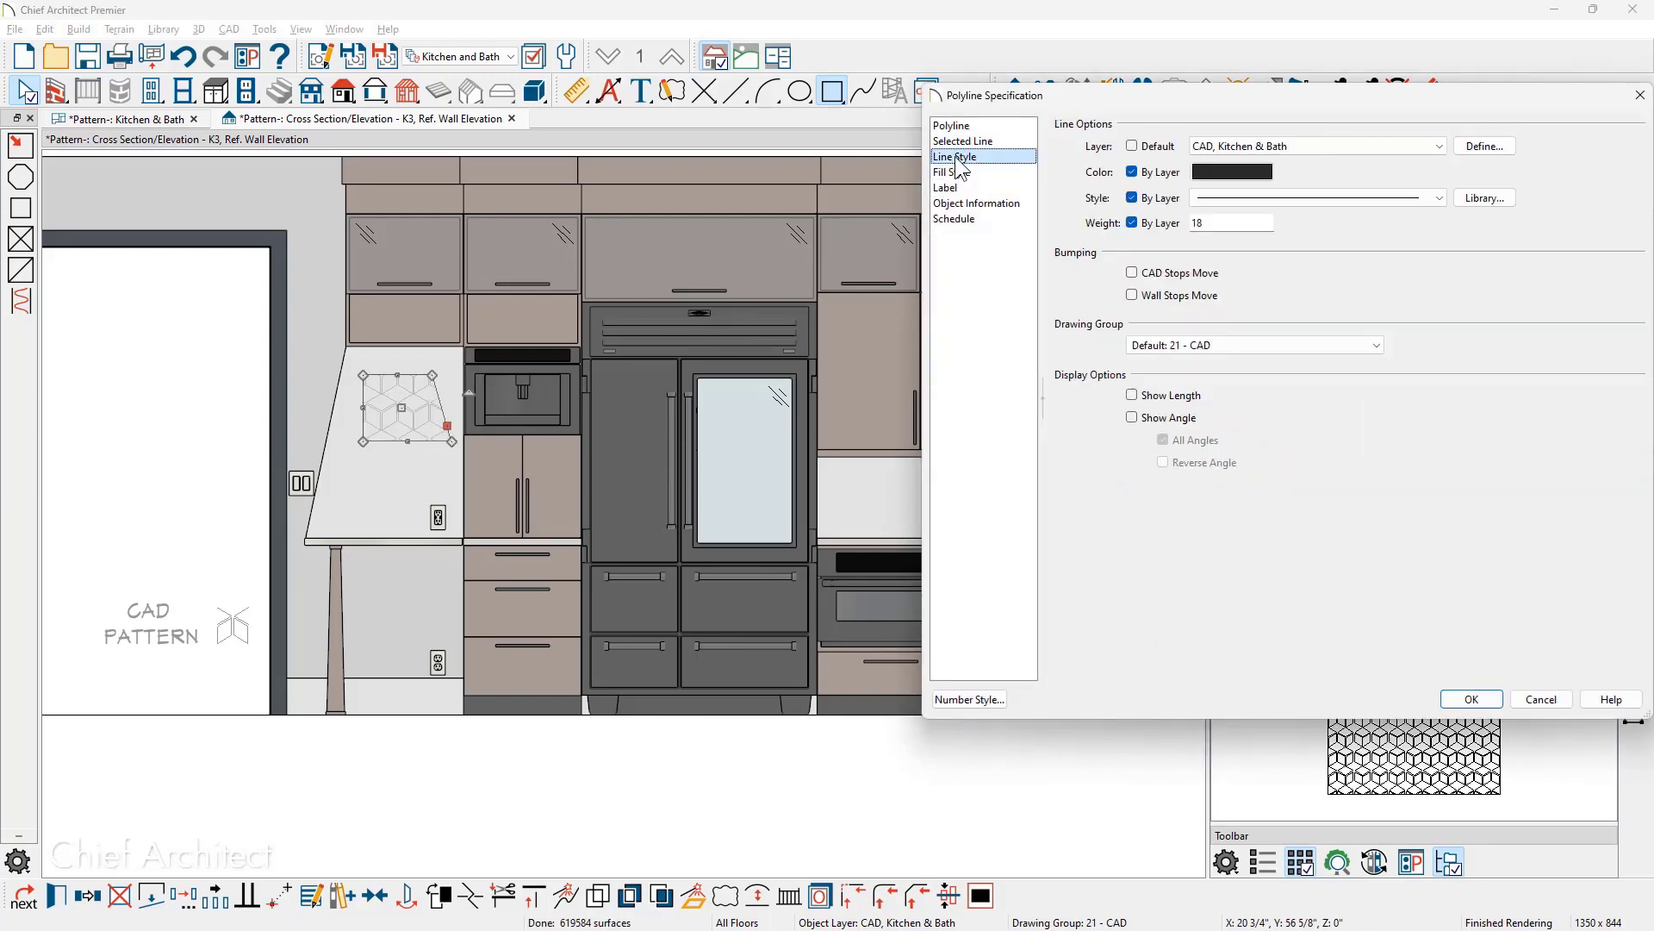
pyautogui.click(1273, 199)
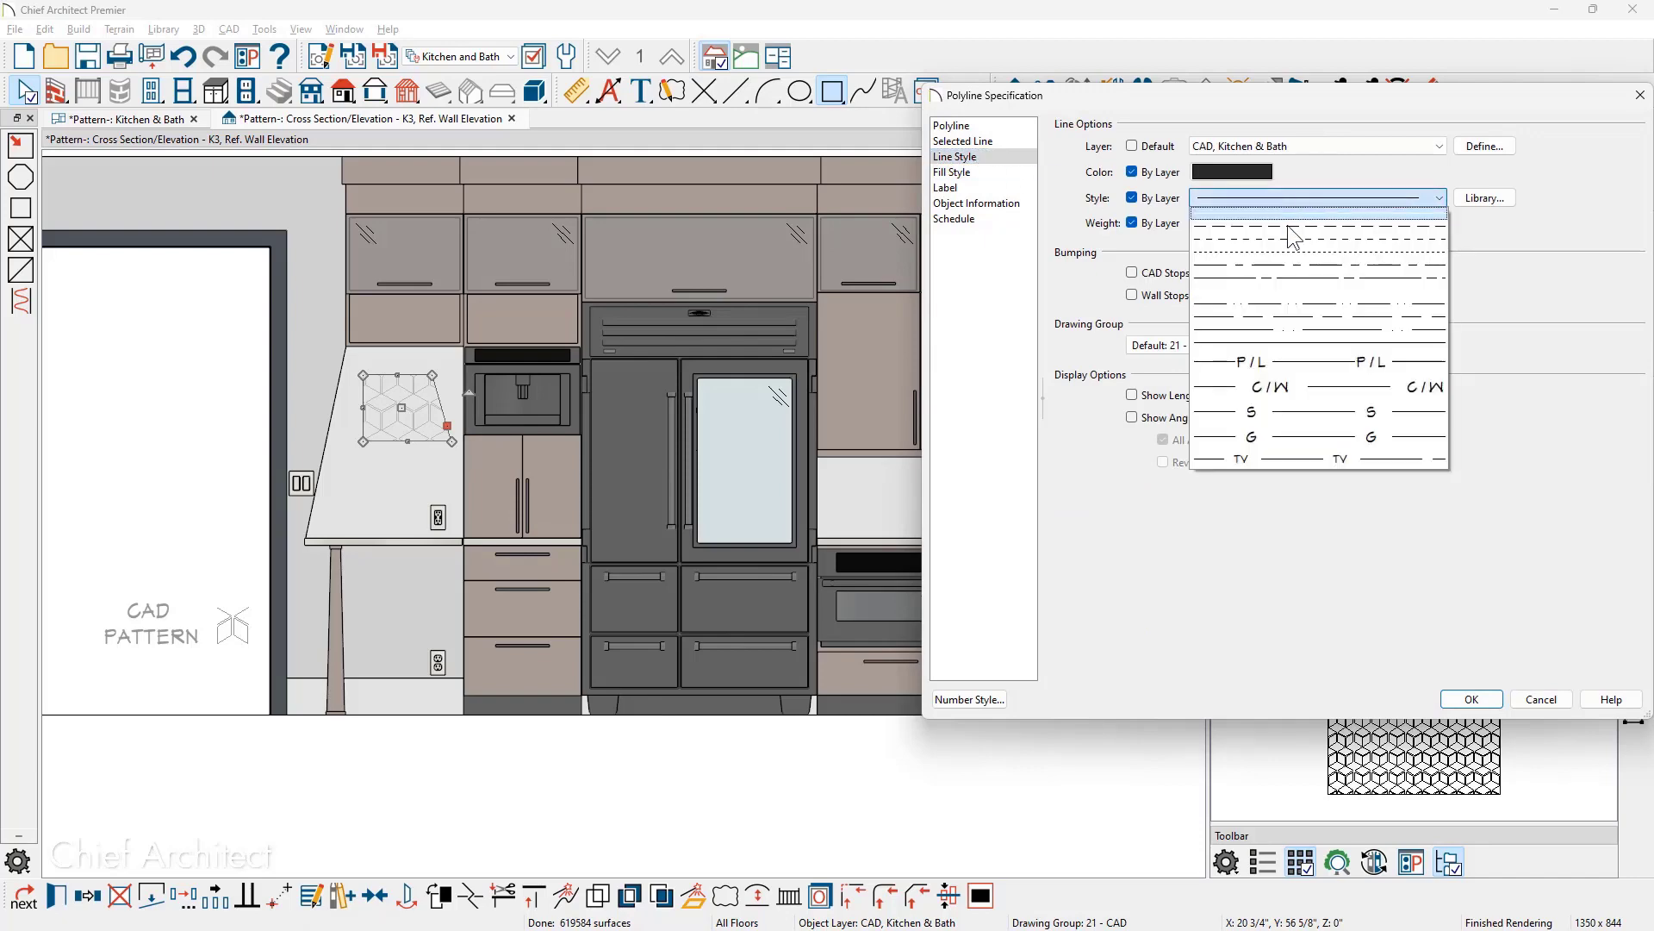
pyautogui.click(1471, 699)
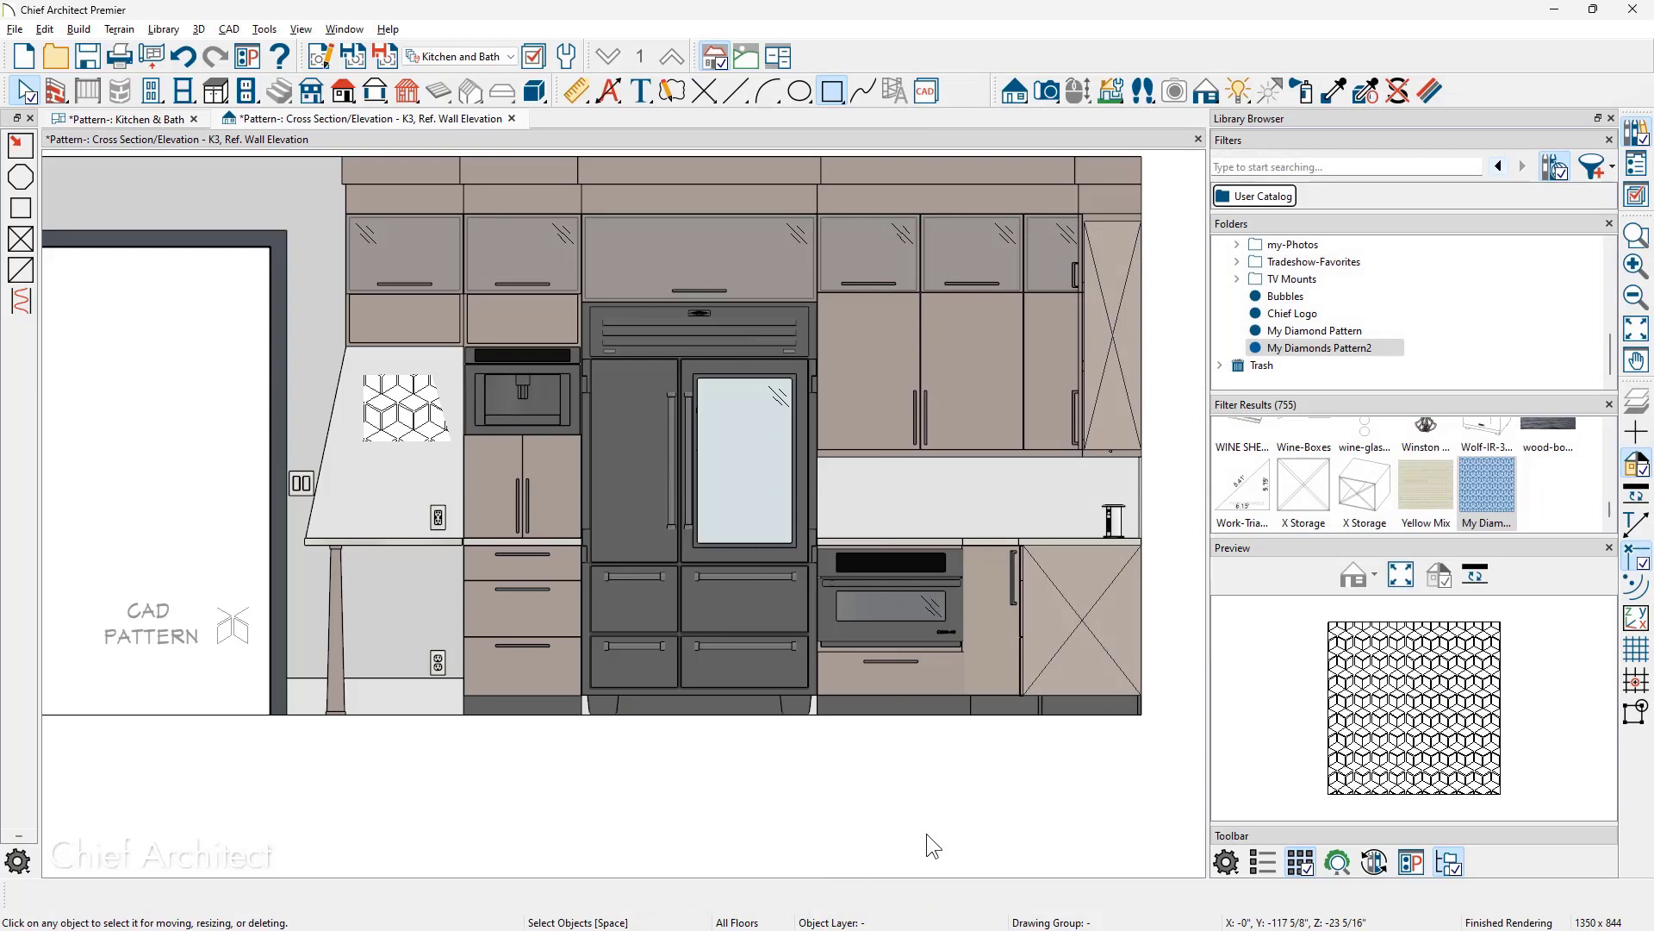
# - Show the File > Import options, including Import Patterns (PAT)
pyautogui.click(15, 29)
pyautogui.moveTo(70, 392)
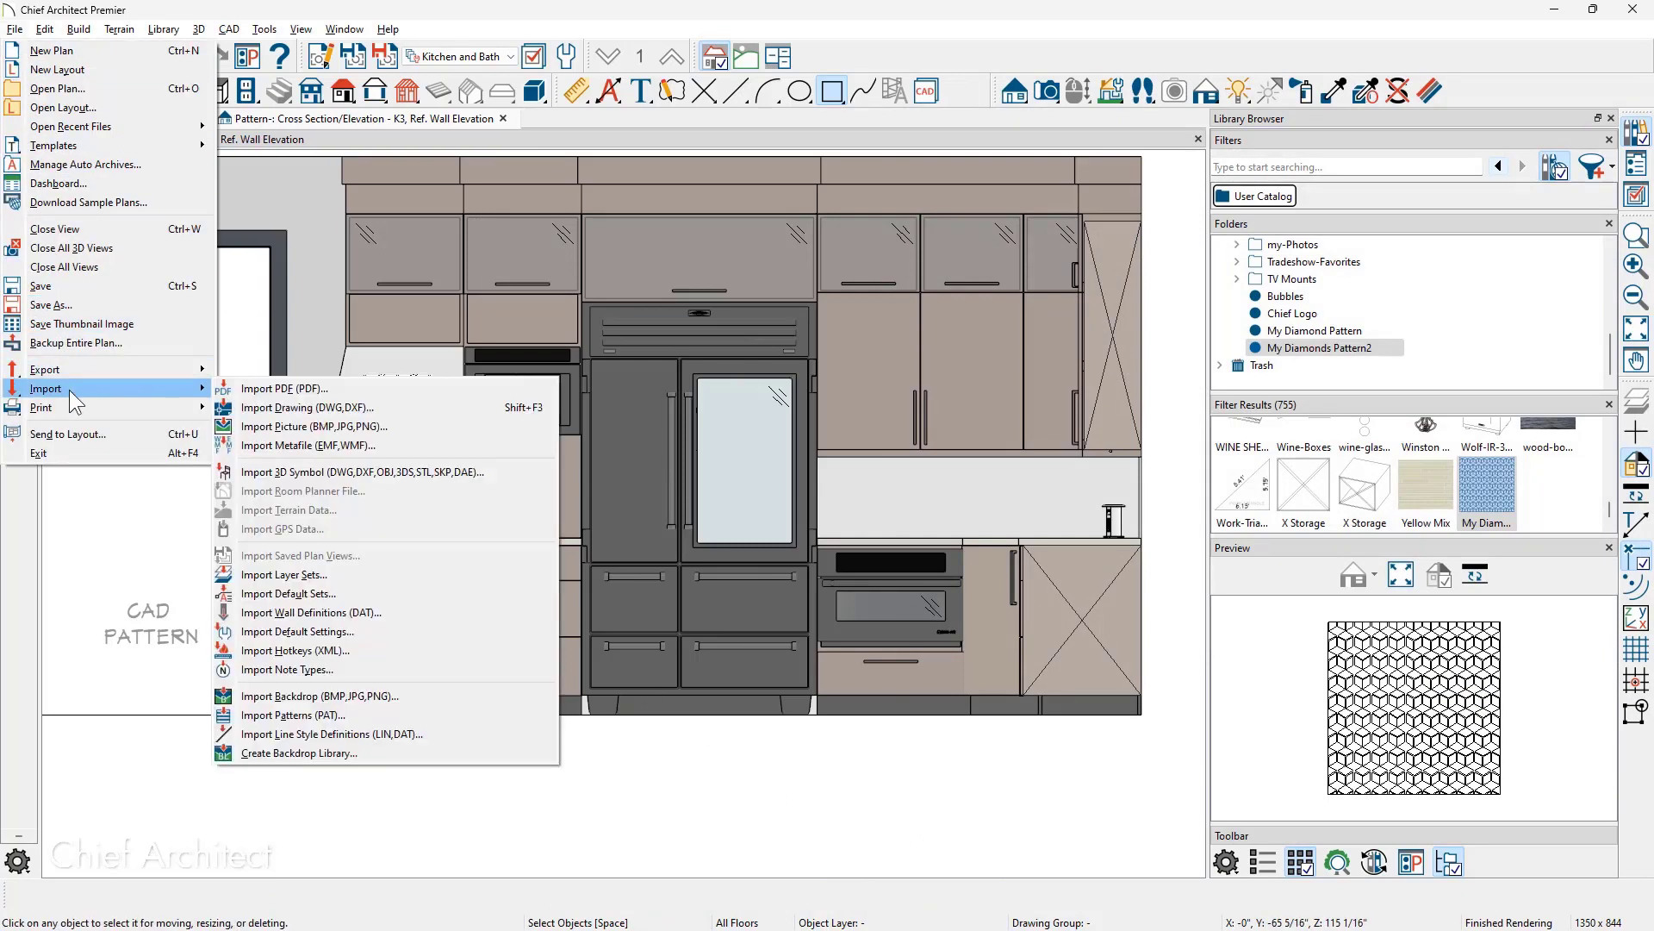